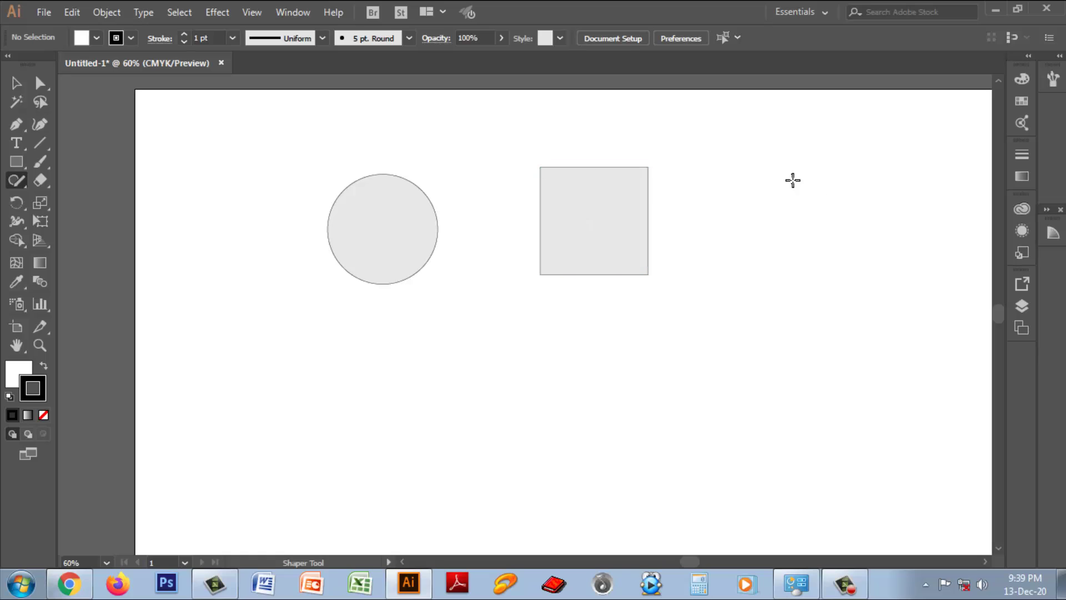
# Draw a triangle beside the square and a tilted ellipse beneath the shapes with the Shaper tool.
pyautogui.moveTo(790, 178)
pyautogui.mouseDown()
pyautogui.moveTo(750, 270)
pyautogui.moveTo(856, 276)
pyautogui.moveTo(792, 180)
pyautogui.mouseUp()
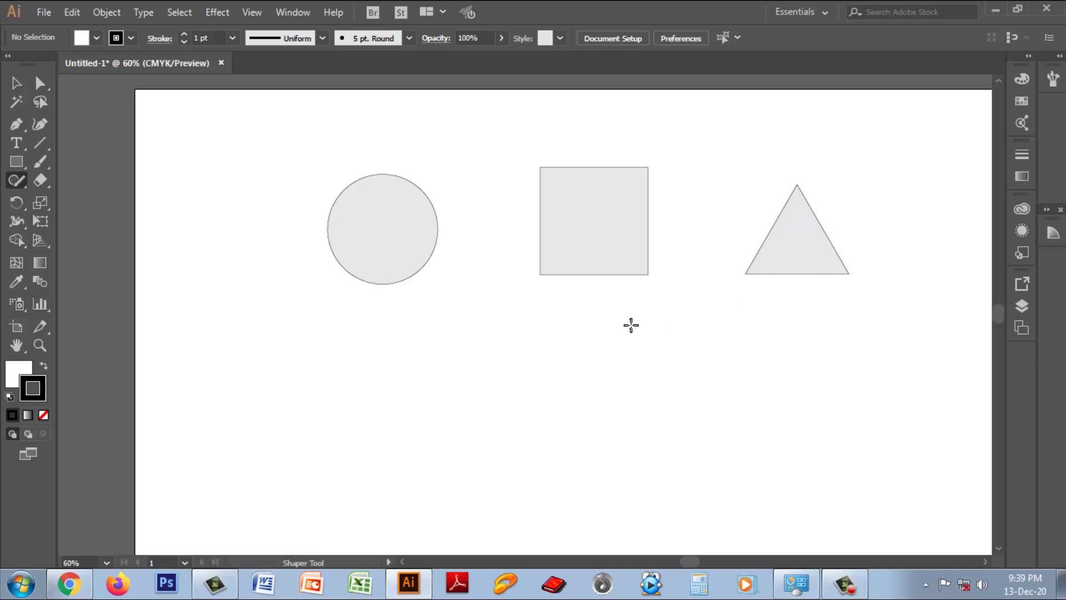
pyautogui.moveTo(629, 324)
pyautogui.mouseDown()
pyautogui.moveTo(588, 398)
pyautogui.moveTo(639, 463)
pyautogui.moveTo(673, 409)
pyautogui.moveTo(622, 321)
pyautogui.mouseUp()
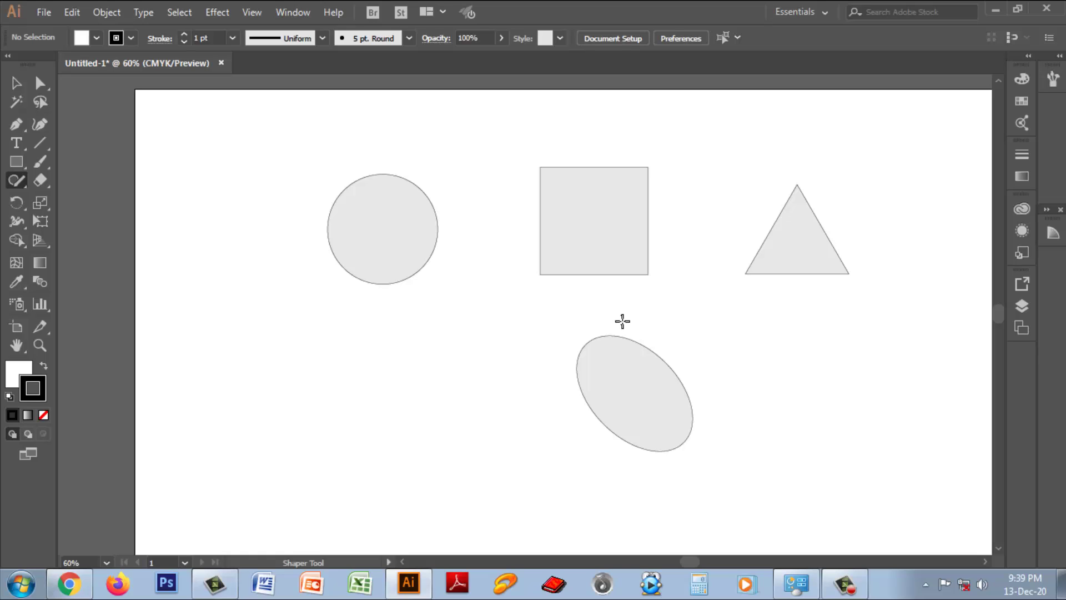
# Shift and enlarge the square into a taller rectangle, and delete the tilted ellipse.
pyautogui.click(17, 83)
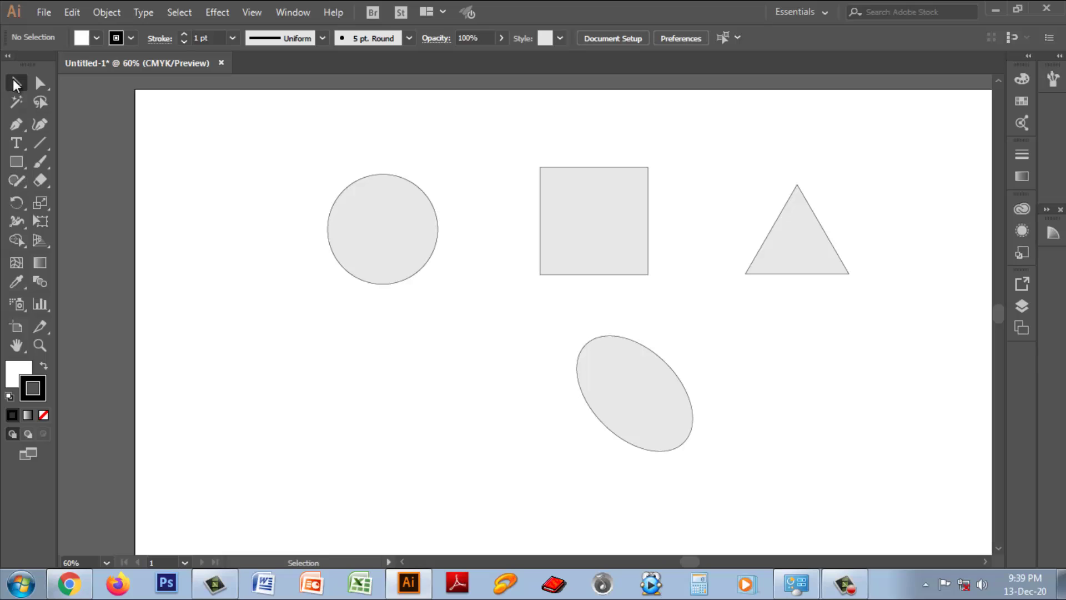
pyautogui.moveTo(552, 206); pyautogui.dragTo(511, 216)
pyautogui.moveTo(608, 284); pyautogui.dragTo(647, 348)
pyautogui.click(646, 410)
pyautogui.press('Delete')
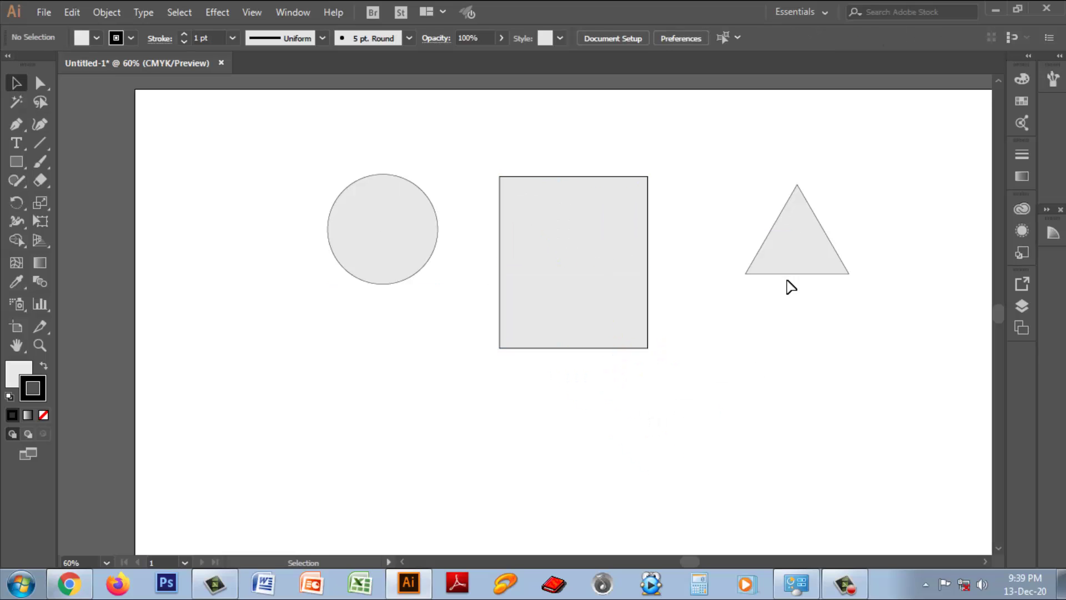
# Move the triangle over the rectangle's right edge and merge the two by scribbling across their overlap with the Shaper tool.
pyautogui.moveTo(791, 254); pyautogui.dragTo(656, 268)
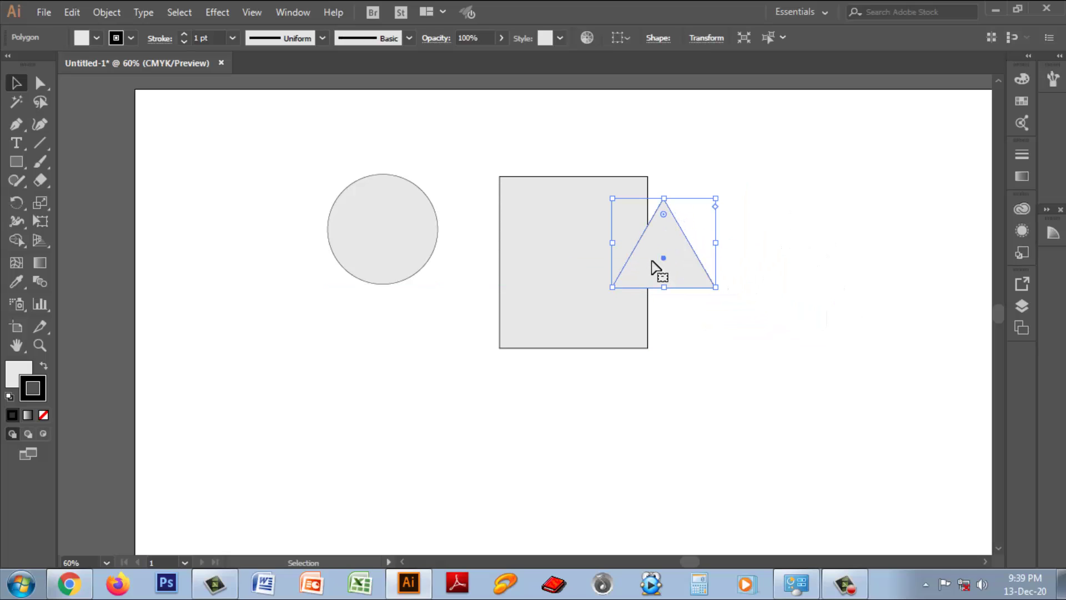
pyautogui.click(726, 357)
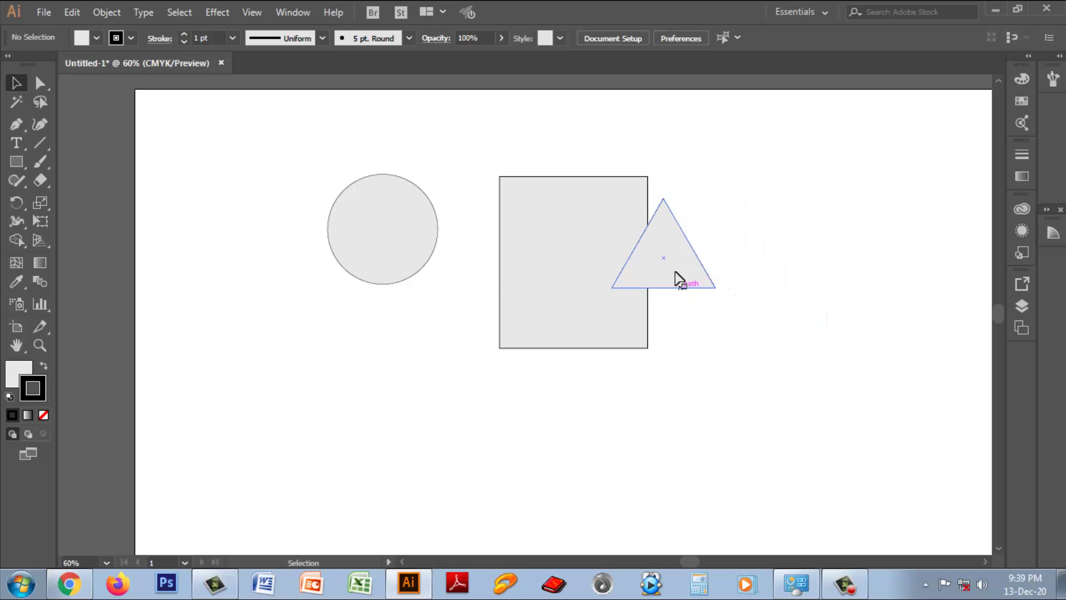
pyautogui.click(17, 181)
pyautogui.click(72, 185)
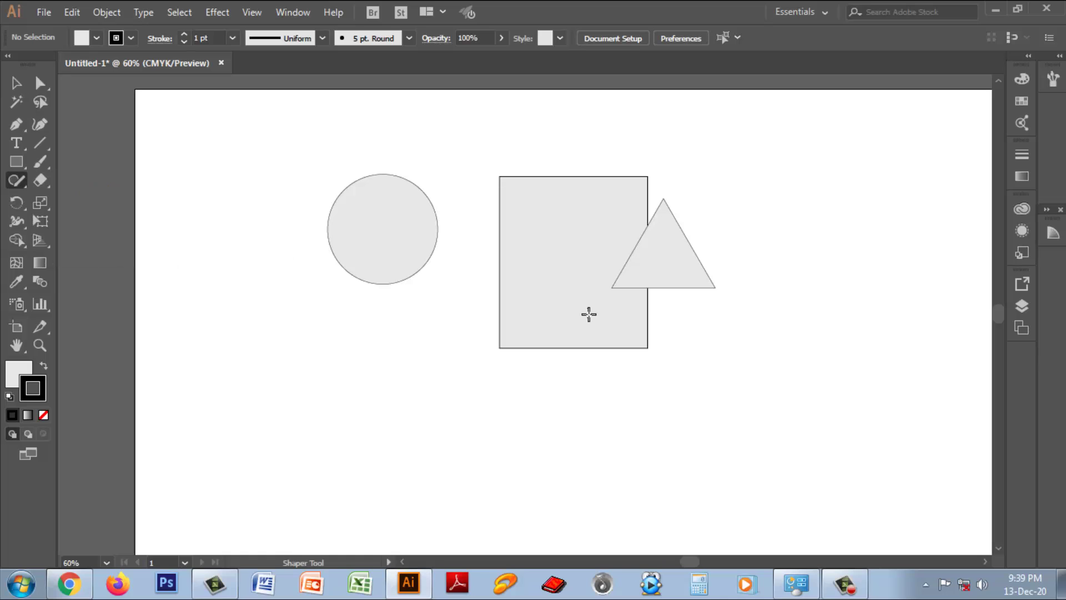
pyautogui.moveTo(608, 235)
pyautogui.mouseDown()
pyautogui.moveTo(630, 252)
pyautogui.moveTo(612, 288)
pyautogui.moveTo(626, 287)
pyautogui.moveTo(619, 299)
pyautogui.mouseUp()
pyautogui.click(734, 347)
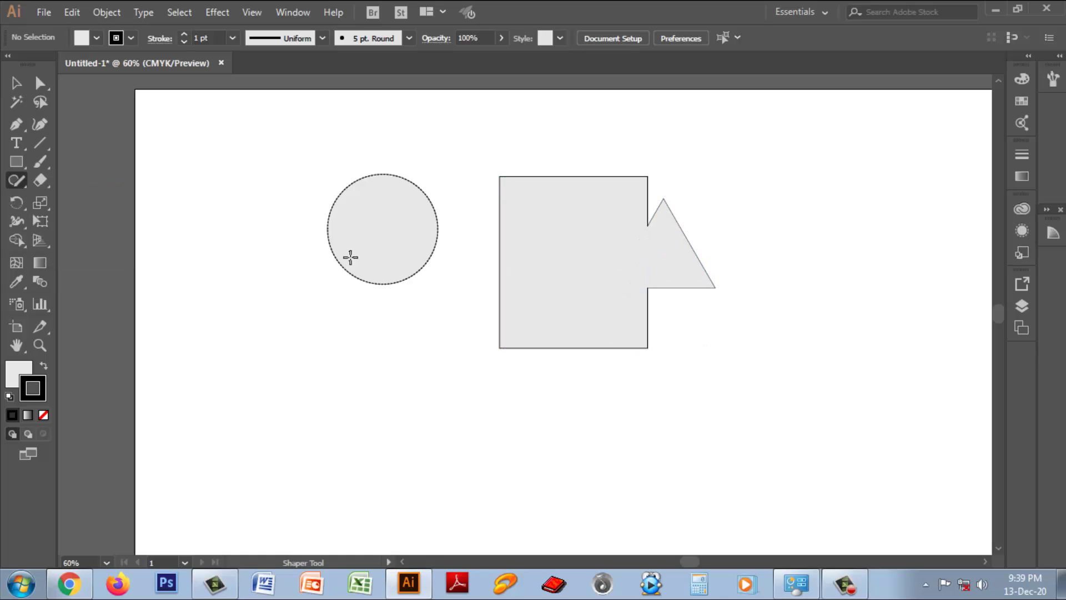
# Select the circle and the merged shape and delete them to clear the artboard.
pyautogui.click(17, 83)
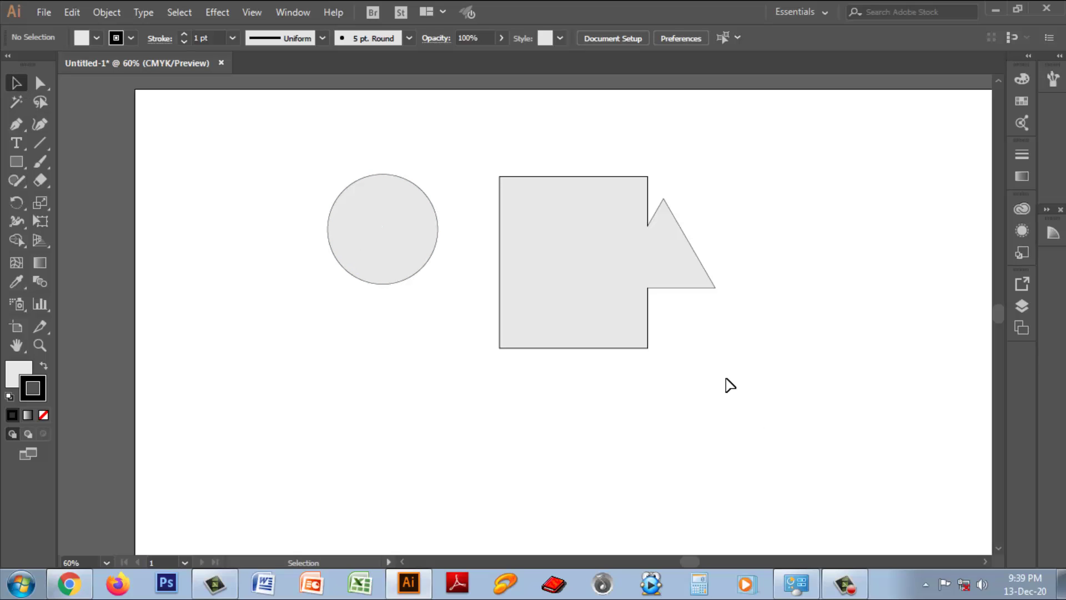
pyautogui.moveTo(324, 170); pyautogui.dragTo(724, 429)
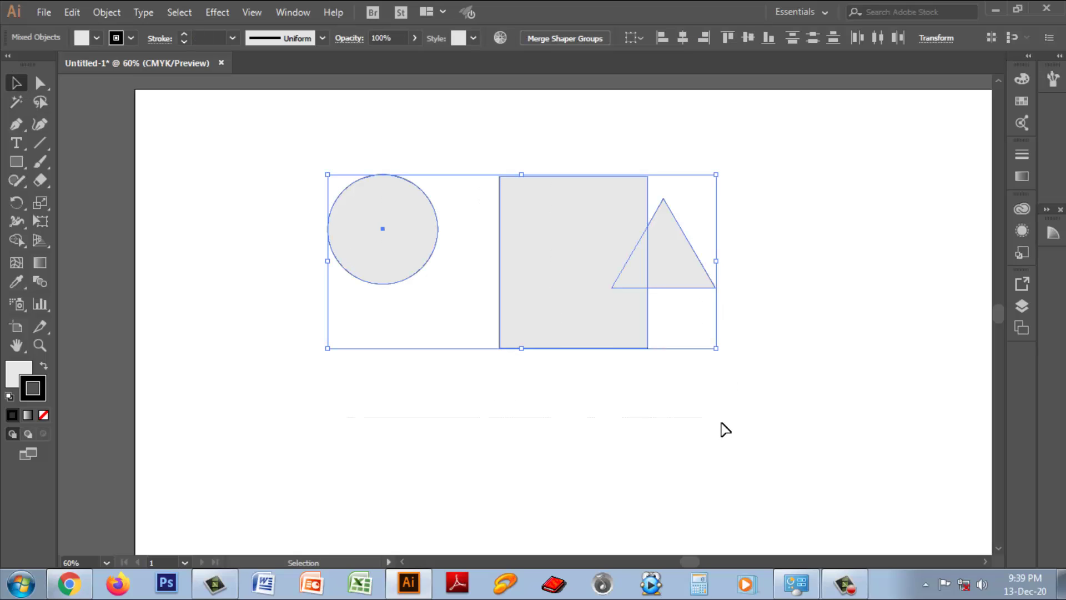
pyautogui.press('Delete')
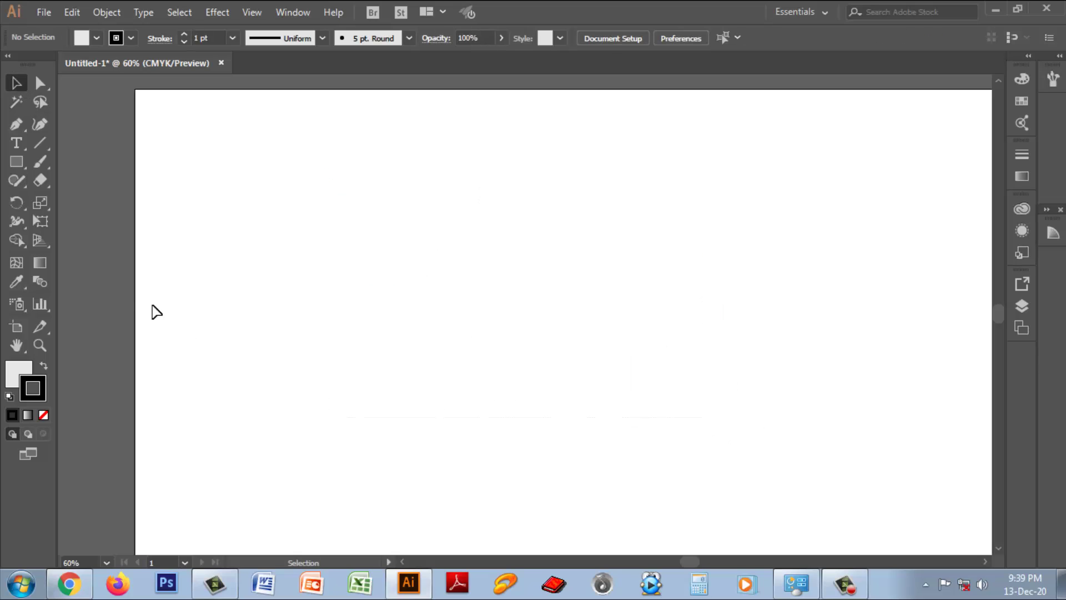
# Draw several connected and crossing freehand curves across the middle of the artboard with the Pencil tool.
pyautogui.click(13, 185)
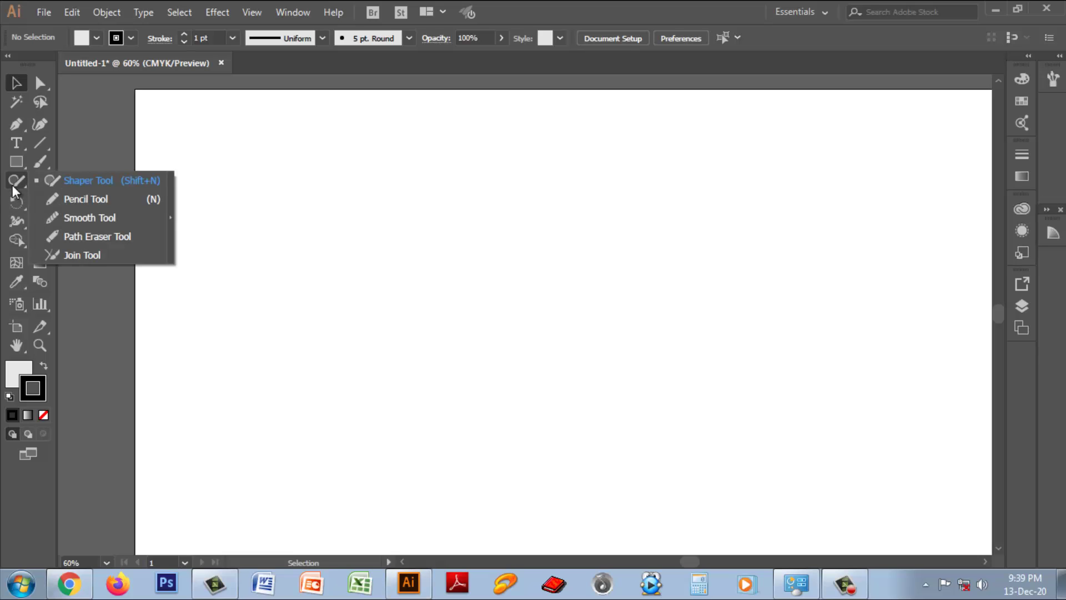
pyautogui.click(80, 198)
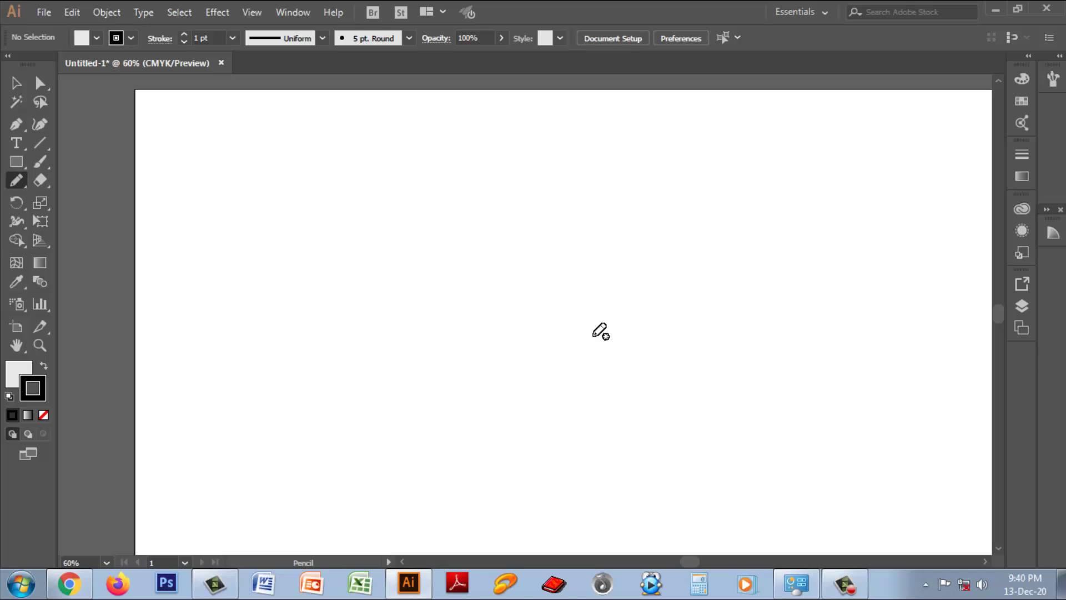
pyautogui.moveTo(412, 261)
pyautogui.mouseDown()
pyautogui.moveTo(344, 357)
pyautogui.moveTo(433, 390)
pyautogui.mouseUp()
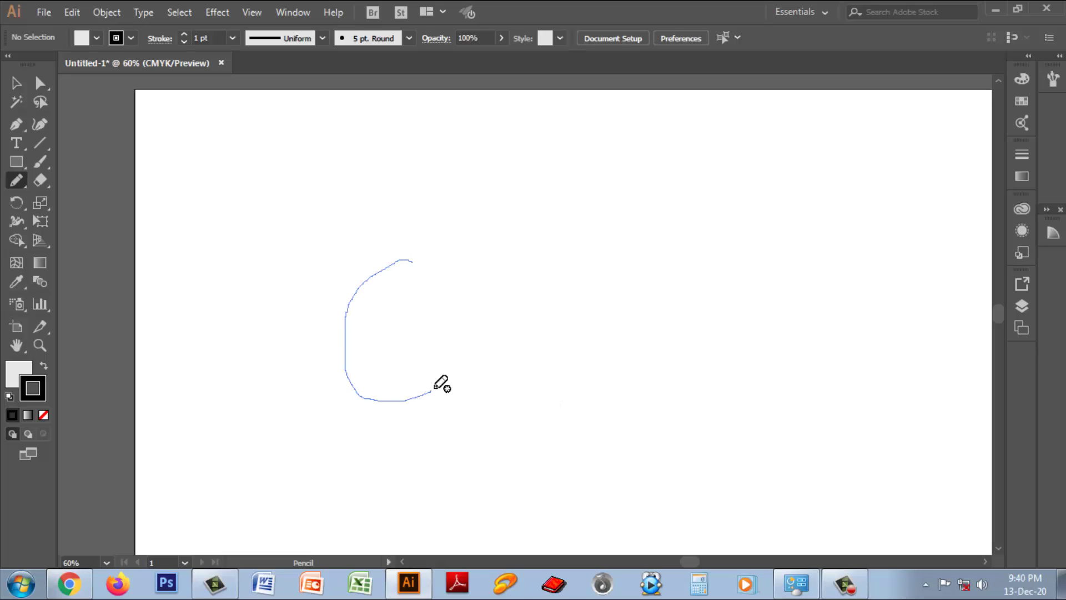
pyautogui.moveTo(411, 260); pyautogui.dragTo(574, 371)
pyautogui.moveTo(445, 259)
pyautogui.mouseDown()
pyautogui.moveTo(563, 235)
pyautogui.moveTo(556, 225)
pyautogui.mouseUp()
pyautogui.moveTo(604, 340)
pyautogui.mouseDown()
pyautogui.moveTo(605, 364)
pyautogui.moveTo(678, 318)
pyautogui.mouseUp()
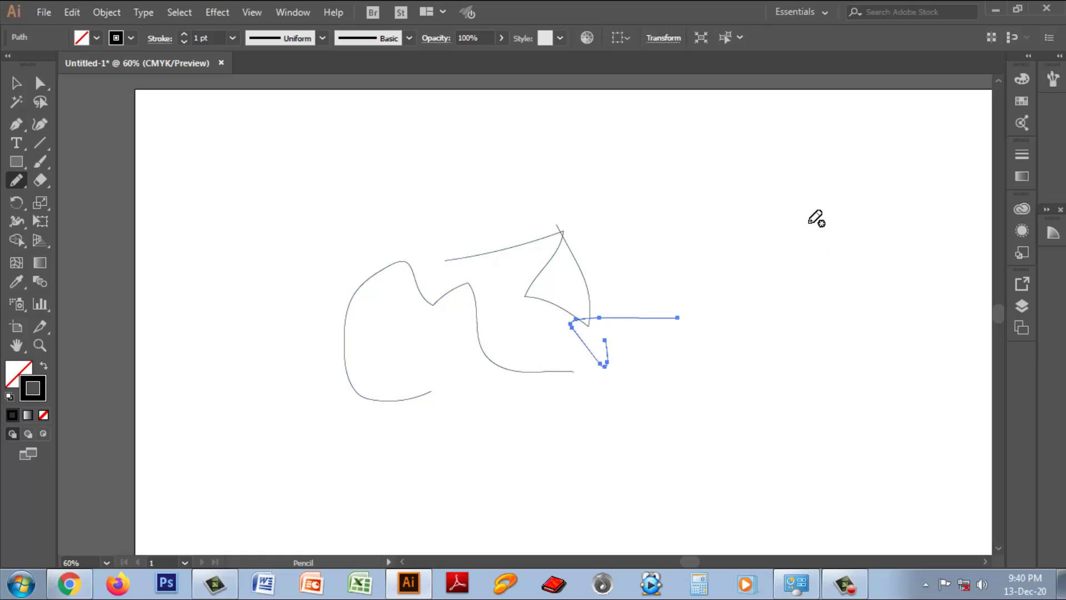
# Draw a closed heart-like shape to the right of the curves with the Pencil tool and fill it with CMYK Green.
pyautogui.moveTo(791, 230)
pyautogui.mouseDown()
pyautogui.moveTo(737, 198)
pyautogui.moveTo(709, 327)
pyautogui.moveTo(810, 373)
pyautogui.mouseUp()
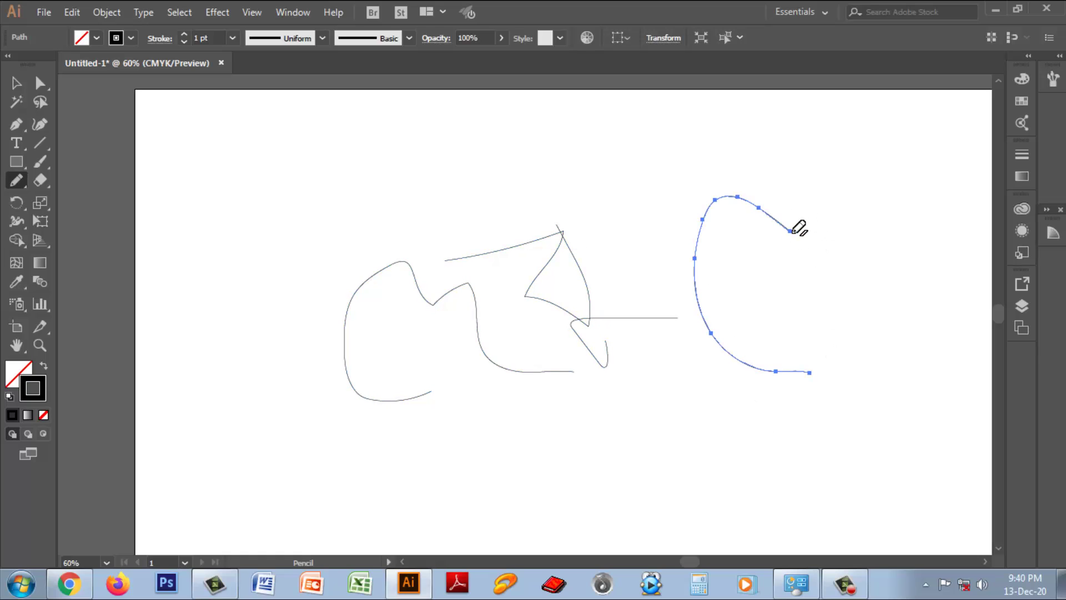
pyautogui.moveTo(791, 230)
pyautogui.mouseDown()
pyautogui.moveTo(825, 195)
pyautogui.moveTo(843, 277)
pyautogui.moveTo(810, 372)
pyautogui.mouseUp()
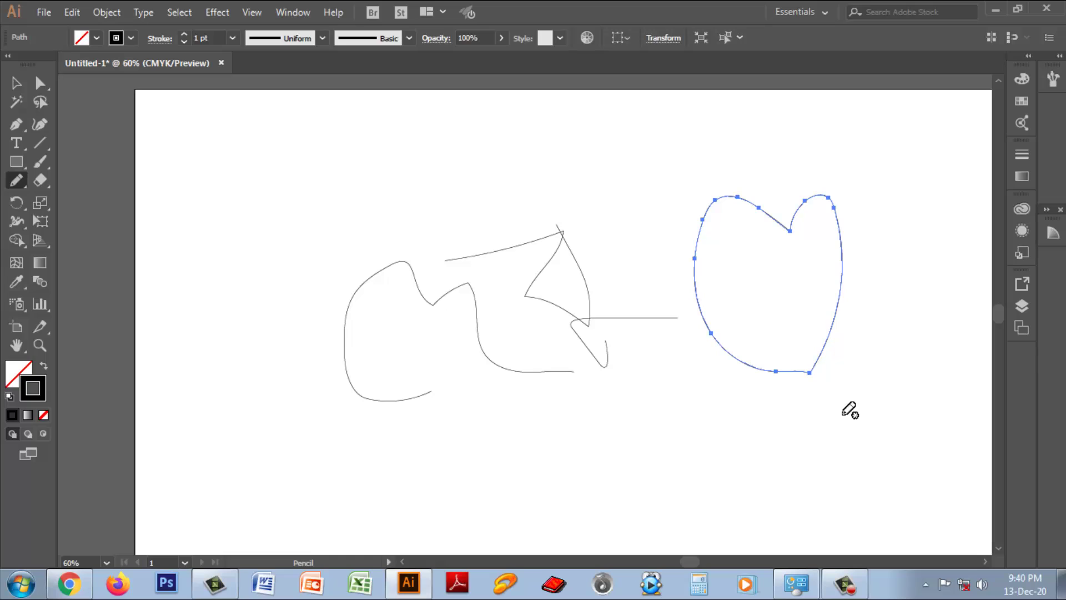
pyautogui.click(16, 83)
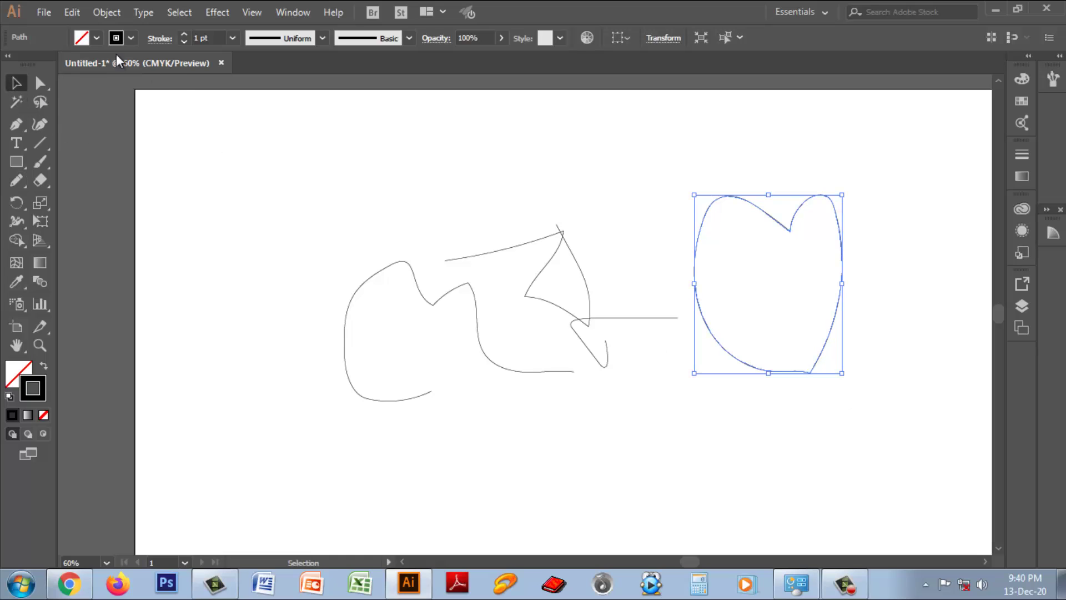
pyautogui.click(97, 38)
pyautogui.click(77, 67)
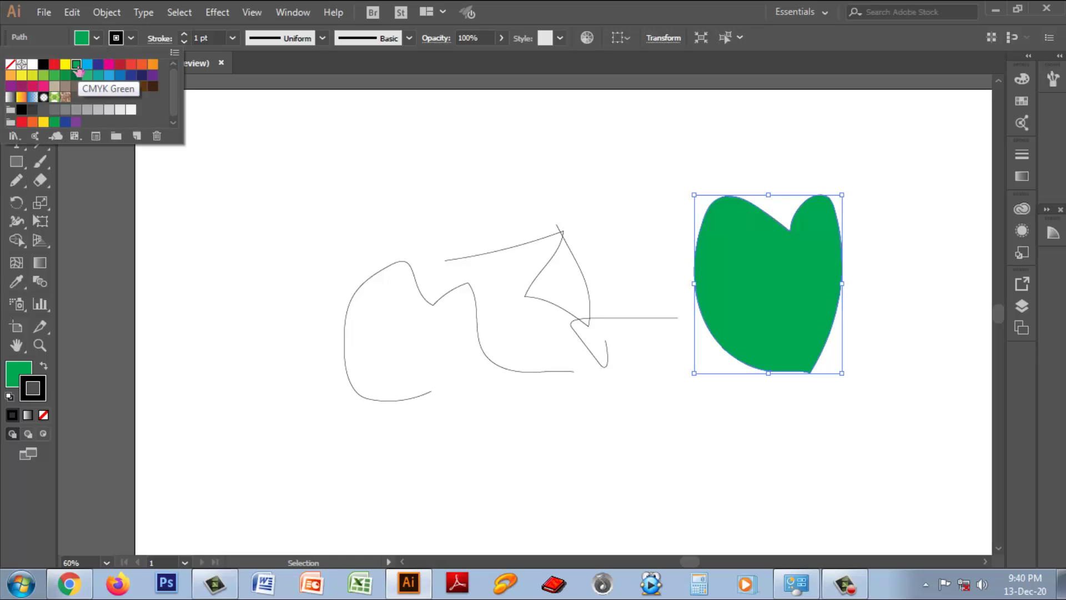
pyautogui.click(690, 422)
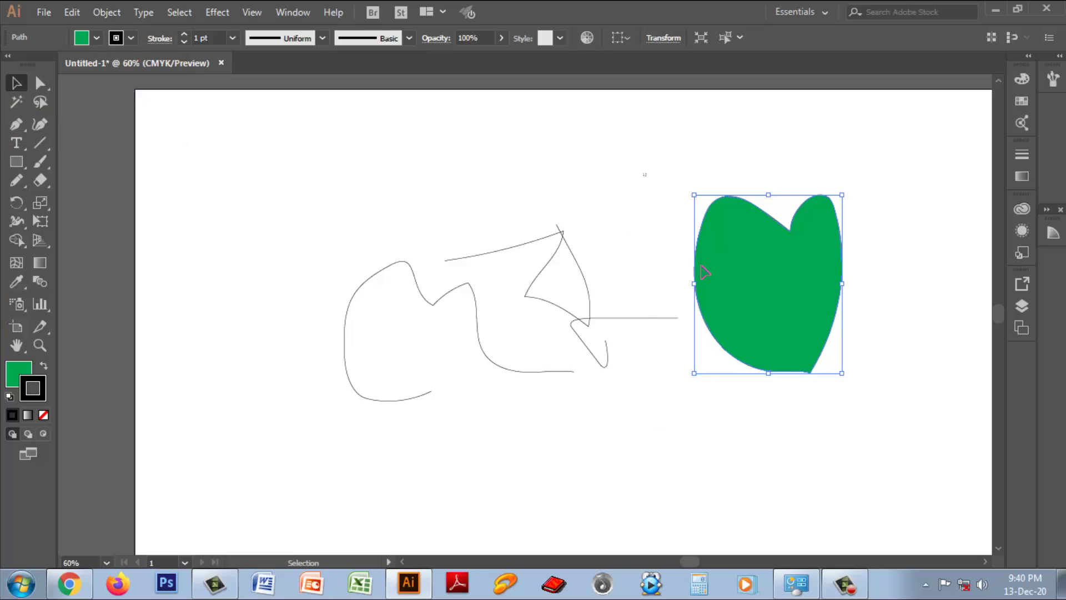
# Delete the green shape and all the remaining pencil curves from the artboard.
pyautogui.moveTo(645, 173); pyautogui.dragTo(822, 366)
pyautogui.press('Delete')
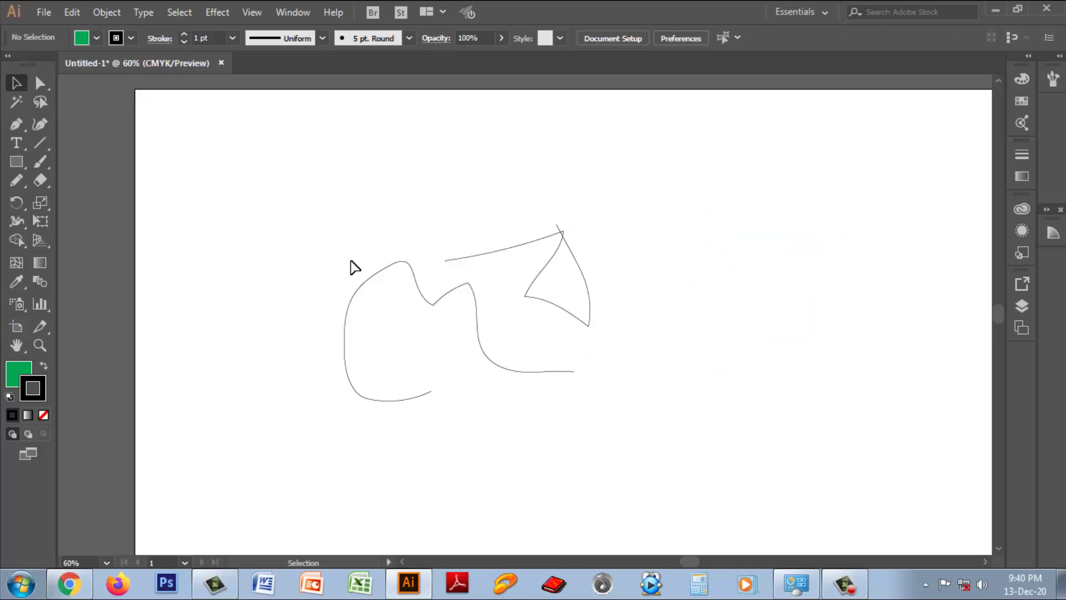
pyautogui.moveTo(352, 267); pyautogui.dragTo(630, 362)
pyautogui.press('Delete')
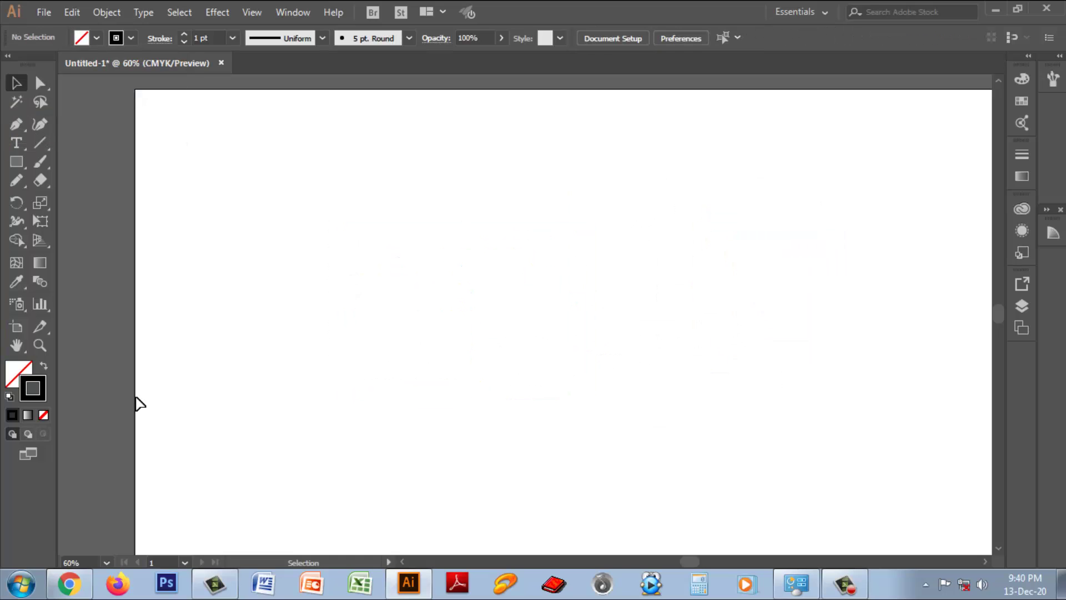
# Set the Pencil tool's Fidelity option fully to Accurate.
pyautogui.click(14, 182)
pyautogui.click(66, 197)
pyautogui.doubleClick(16, 180)
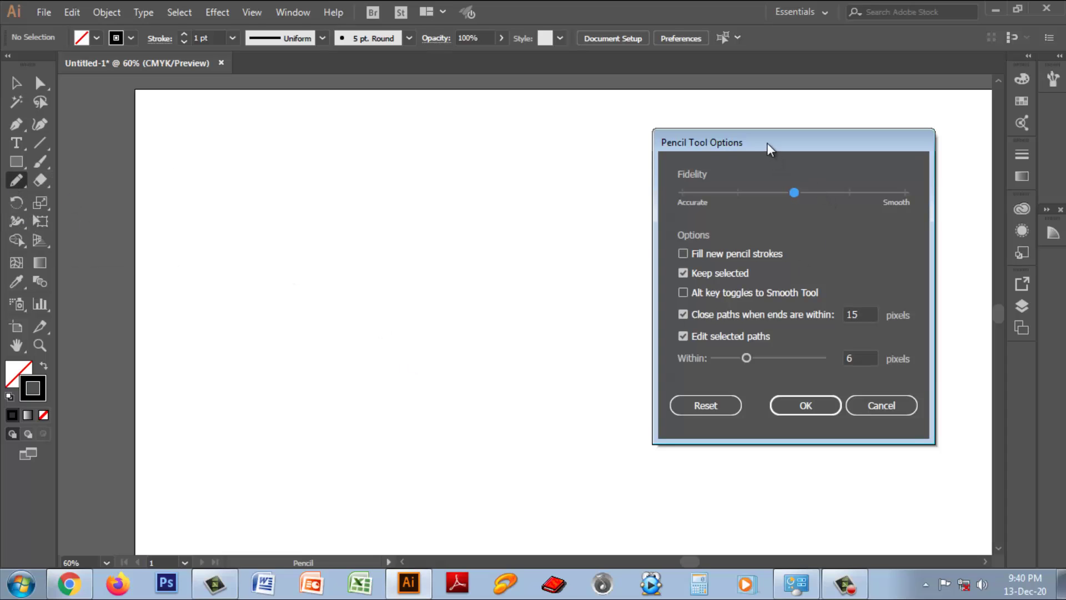
pyautogui.moveTo(767, 142); pyautogui.dragTo(816, 135)
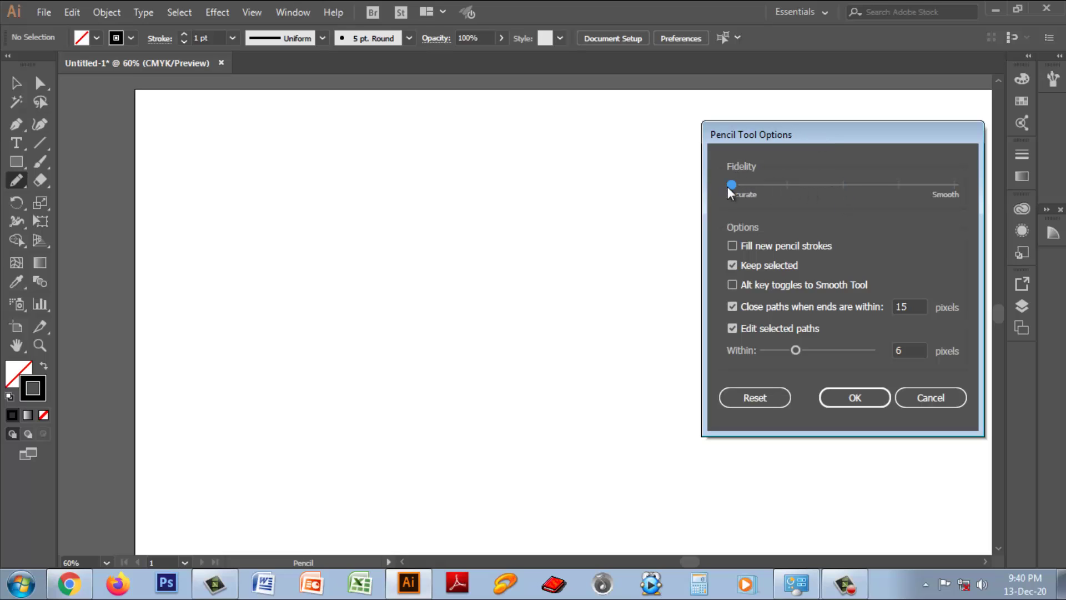
pyautogui.moveTo(951, 185); pyautogui.dragTo(727, 184)
pyautogui.click(848, 400)
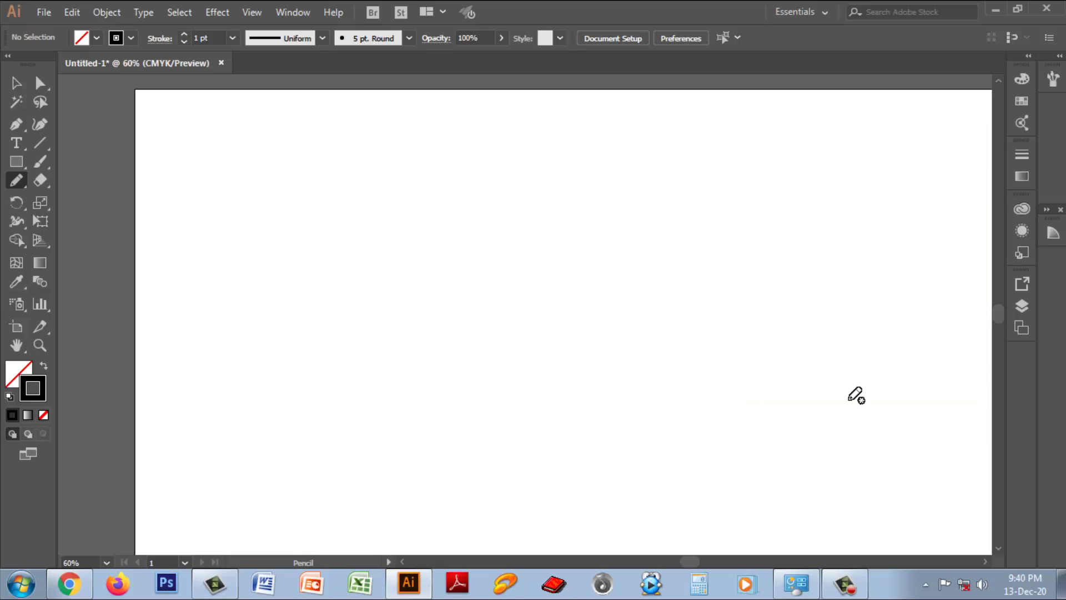
# Draw a long wavy freehand line across the upper part of the artboard with the Pencil tool.
pyautogui.click(17, 181)
pyautogui.click(65, 200)
pyautogui.moveTo(246, 197)
pyautogui.mouseDown()
pyautogui.moveTo(400, 219)
pyautogui.moveTo(783, 239)
pyautogui.mouseUp()
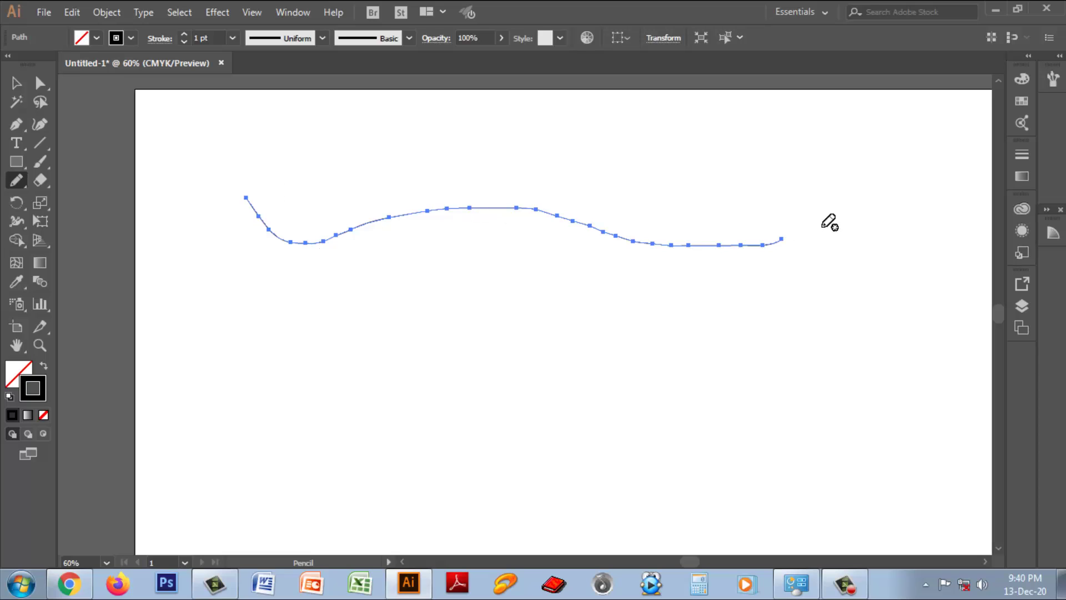
# Set the Pencil tool's Fidelity option fully to Smooth.
pyautogui.click(16, 181)
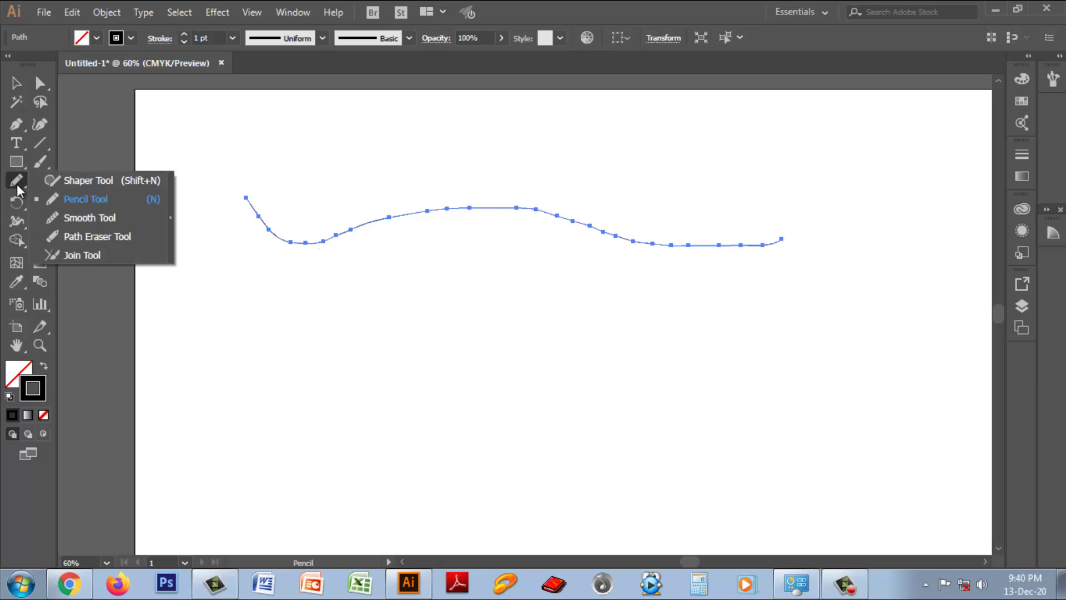
pyautogui.doubleClick(71, 199)
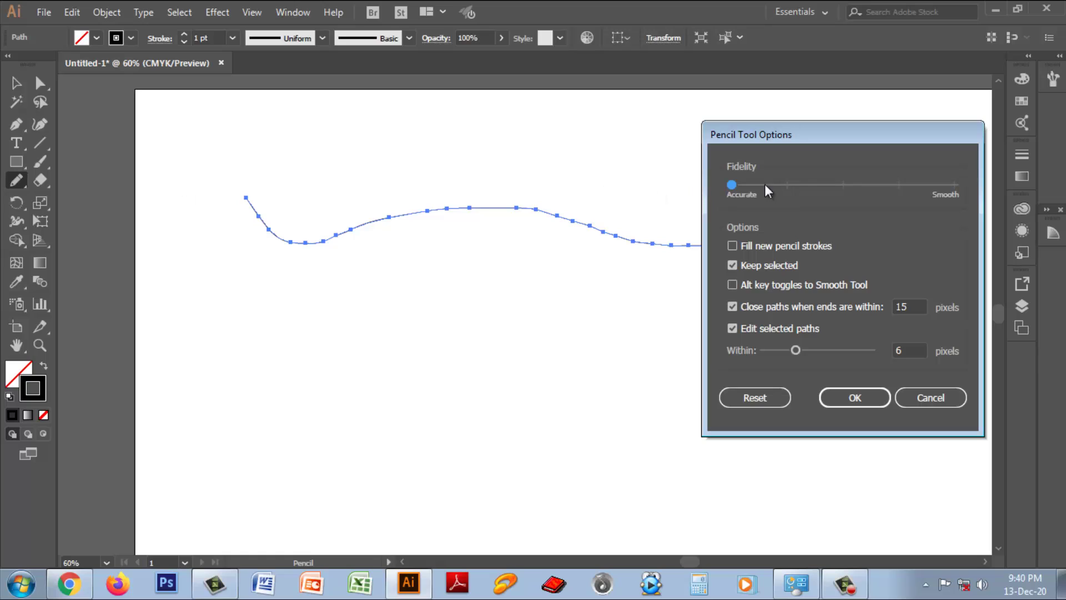
pyautogui.moveTo(733, 187); pyautogui.dragTo(956, 188)
pyautogui.click(858, 397)
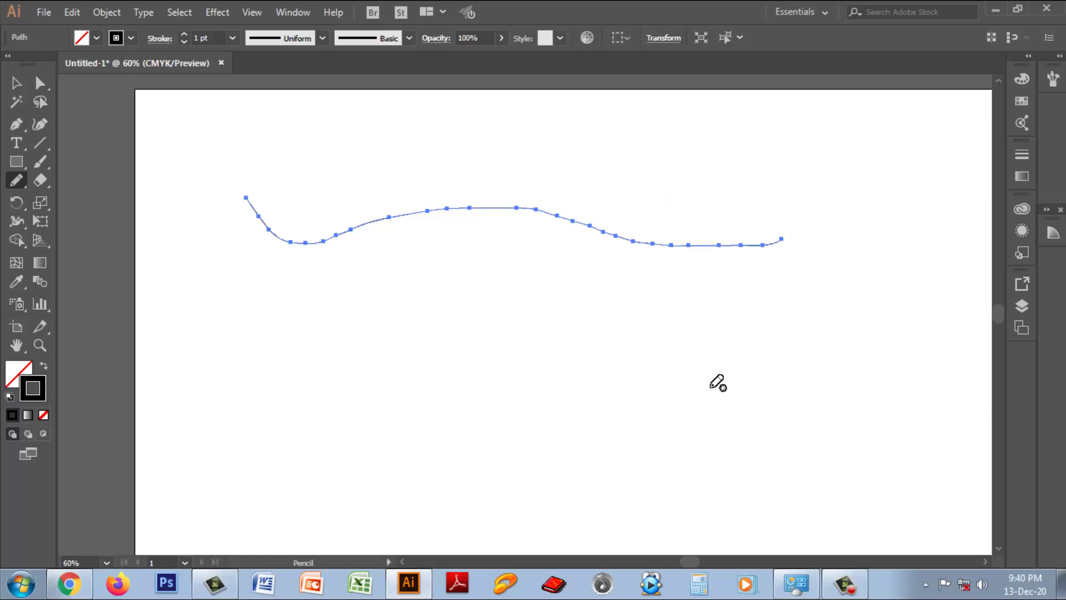
# Draw two nearly straight horizontal lines and a third line ending in a curve below the wavy line.
pyautogui.moveTo(291, 291); pyautogui.dragTo(795, 296)
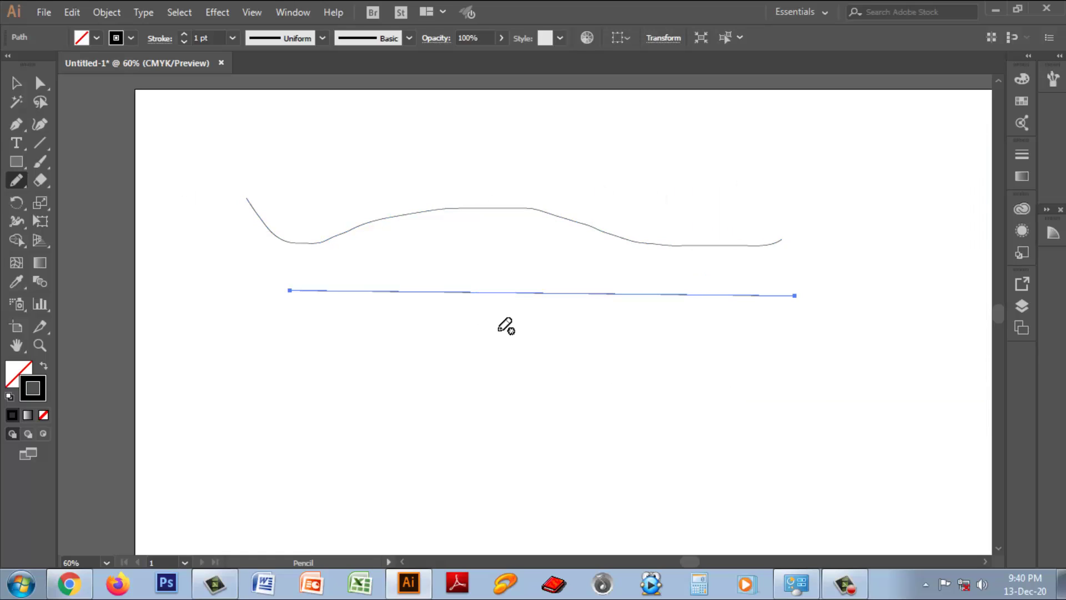
pyautogui.moveTo(308, 327); pyautogui.dragTo(783, 332)
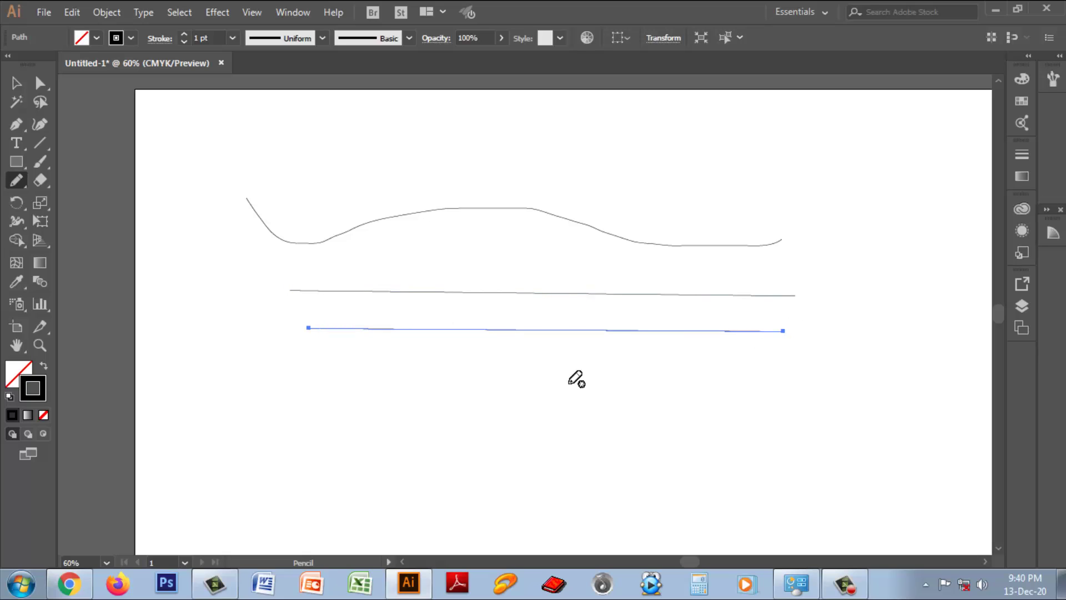
pyautogui.moveTo(510, 383)
pyautogui.mouseDown()
pyautogui.moveTo(888, 394)
pyautogui.moveTo(908, 385)
pyautogui.mouseUp()
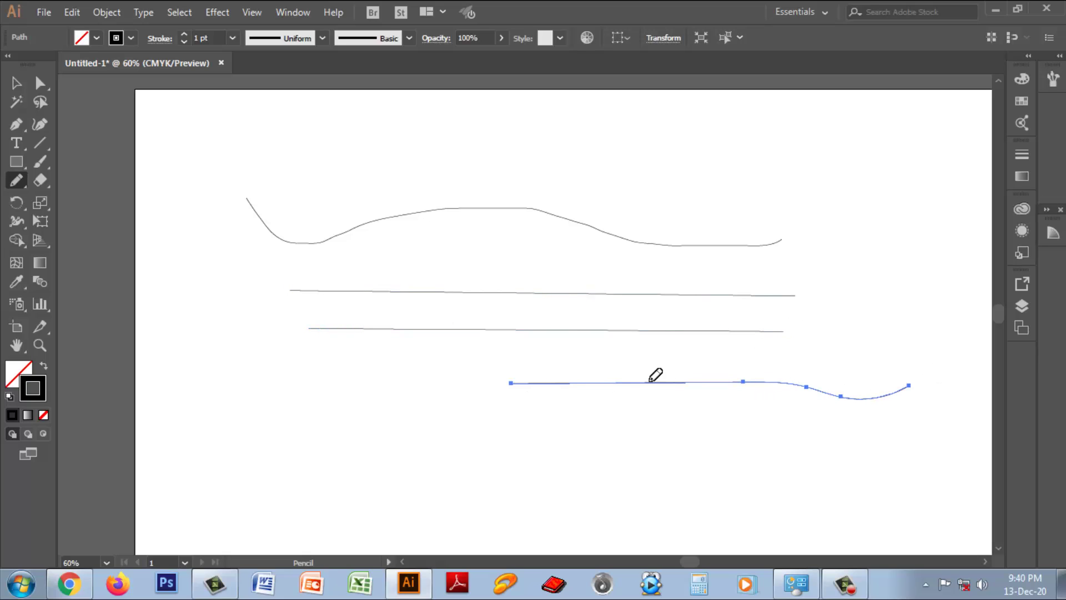
# Select all four pencil lines and delete them.
pyautogui.click(13, 88)
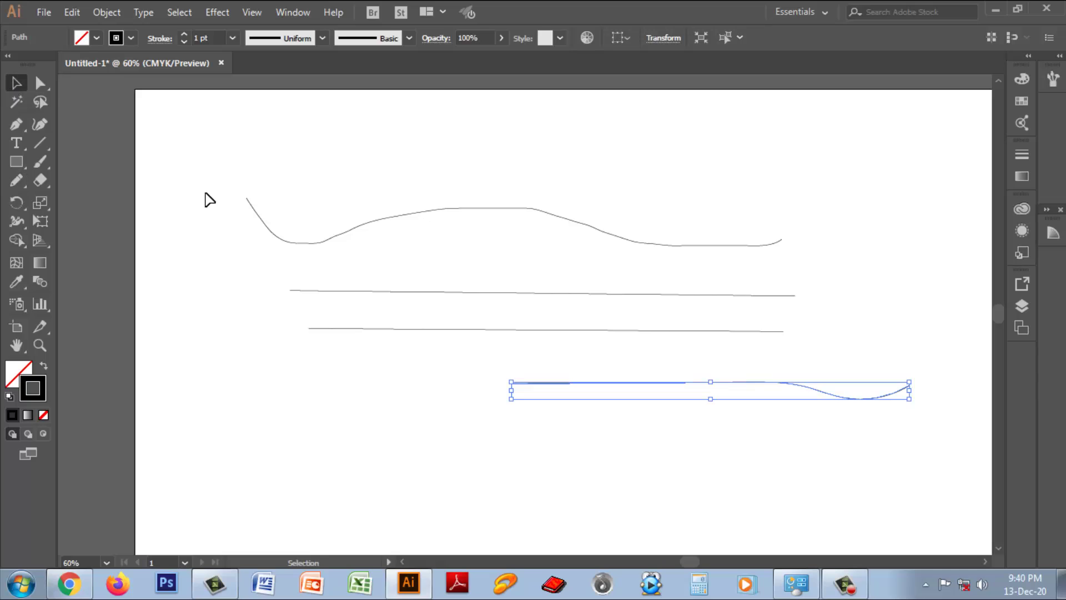
pyautogui.moveTo(206, 178)
pyautogui.mouseDown()
pyautogui.moveTo(704, 405)
pyautogui.moveTo(960, 472)
pyautogui.mouseUp()
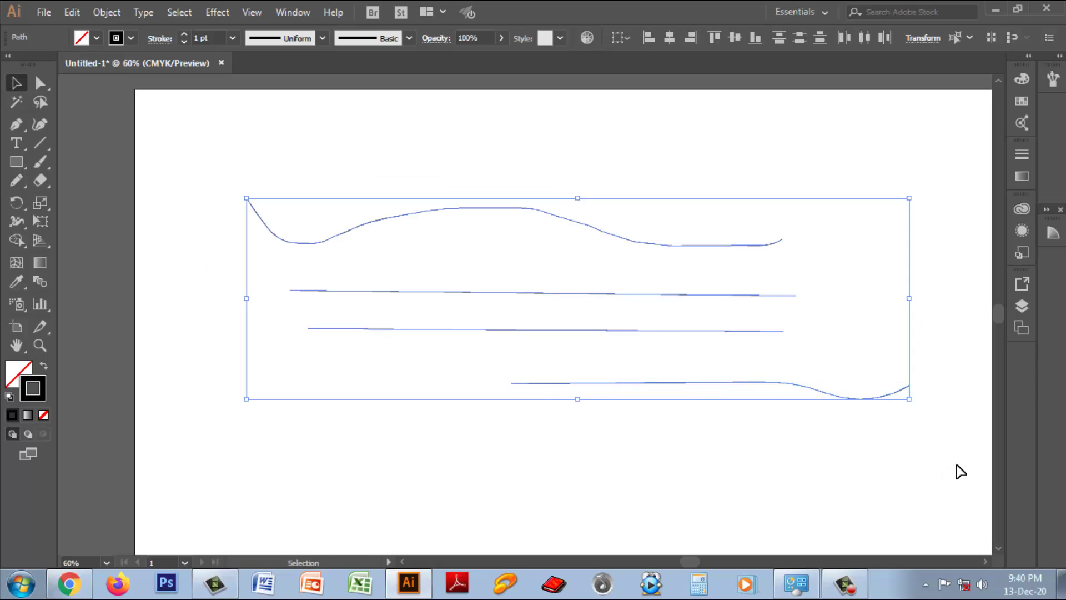
pyautogui.press('Delete')
# Draw a closed rounded shape with the Pencil tool, using midway Fidelity and leaving Fill new pencil strokes off.
pyautogui.doubleClick(13, 185)
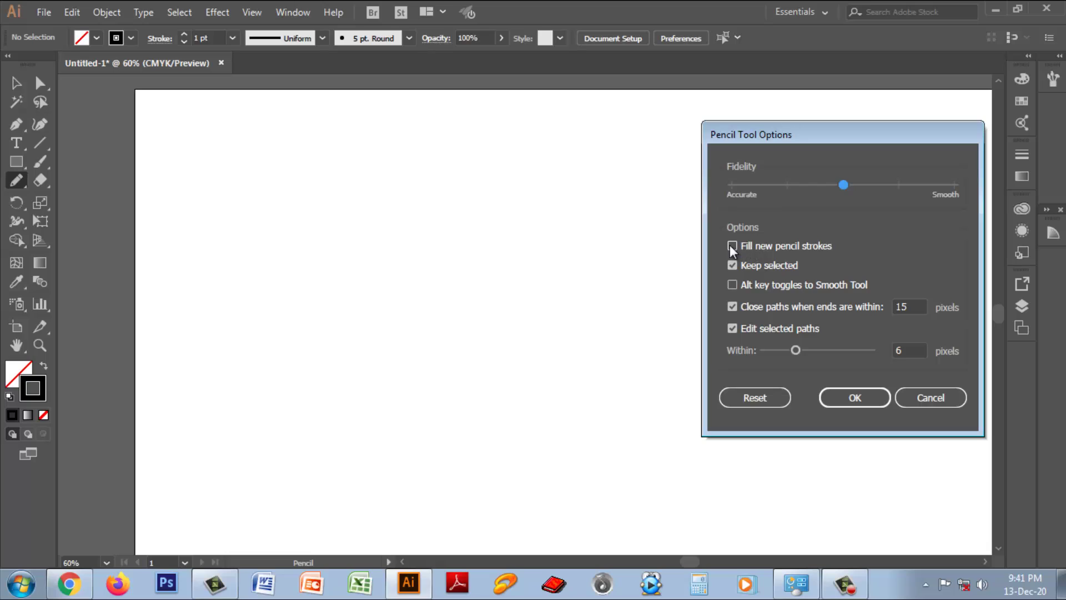
pyautogui.click(854, 400)
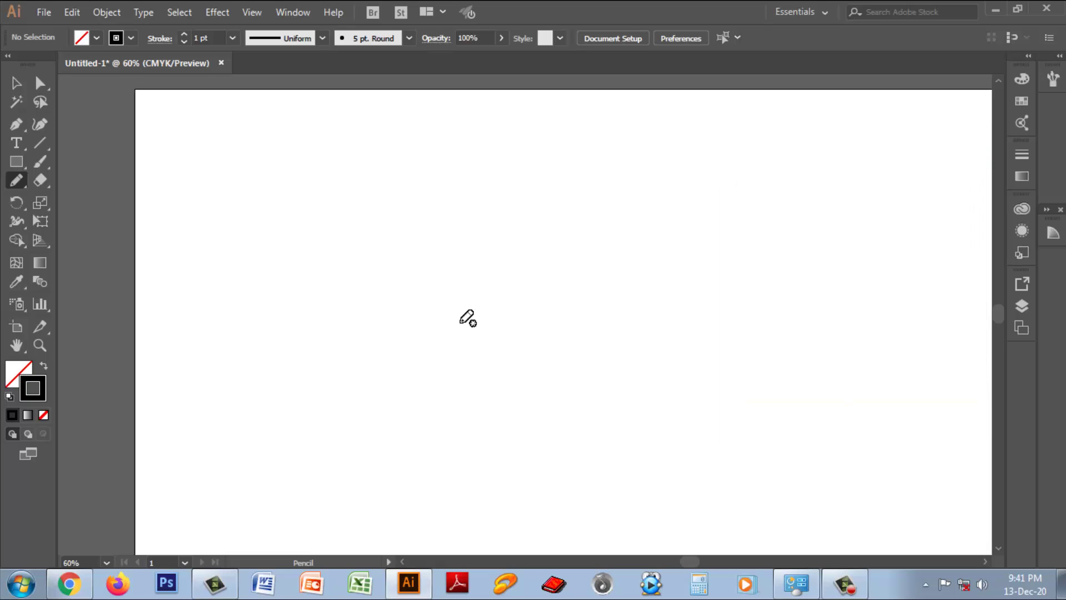
pyautogui.moveTo(425, 244)
pyautogui.mouseDown()
pyautogui.moveTo(390, 254)
pyautogui.moveTo(349, 357)
pyautogui.moveTo(530, 389)
pyautogui.moveTo(513, 293)
pyautogui.moveTo(463, 256)
pyautogui.moveTo(422, 243)
pyautogui.mouseUp()
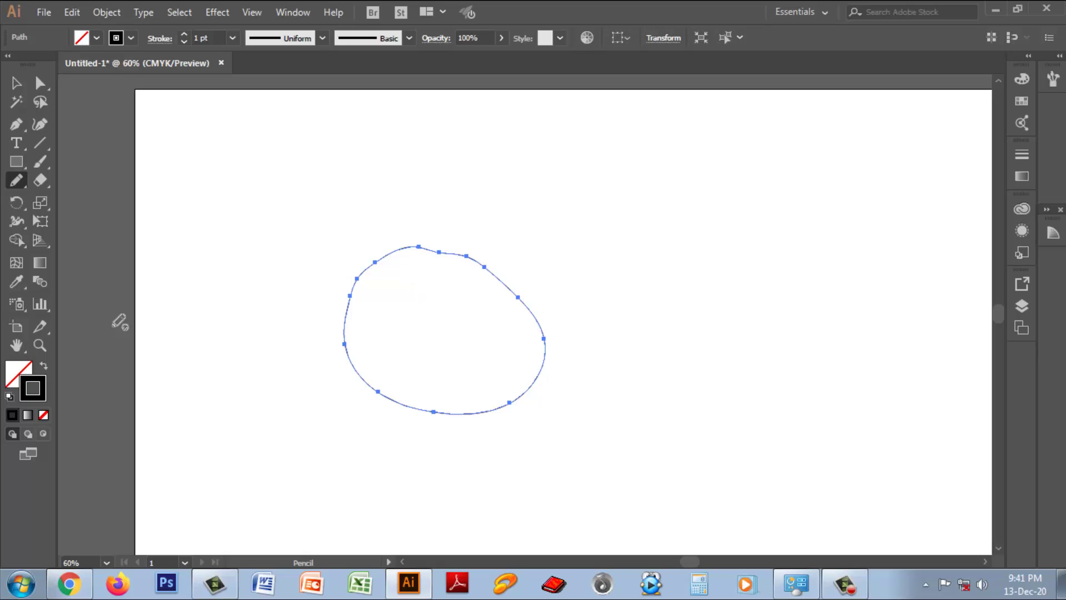
# Turn on the Fill new pencil strokes option for the Pencil tool.
pyautogui.doubleClick(17, 183)
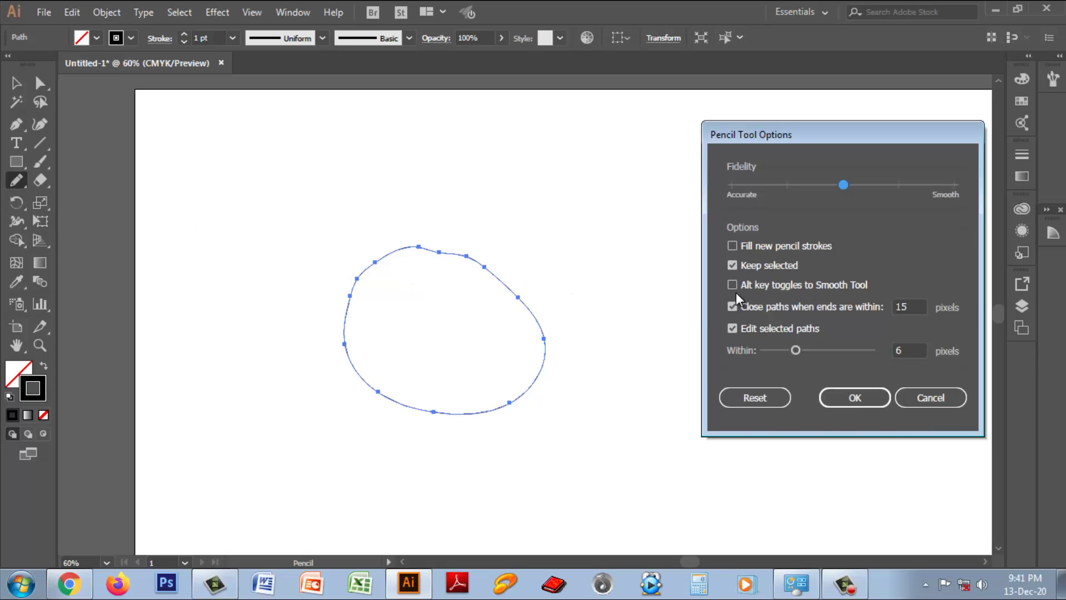
pyautogui.click(735, 245)
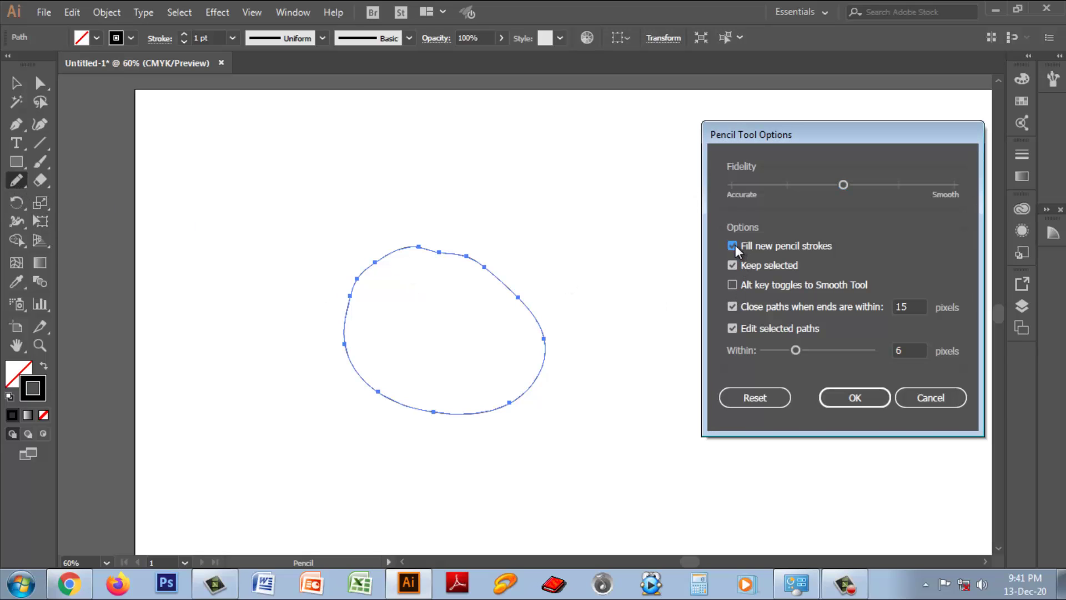
pyautogui.click(855, 397)
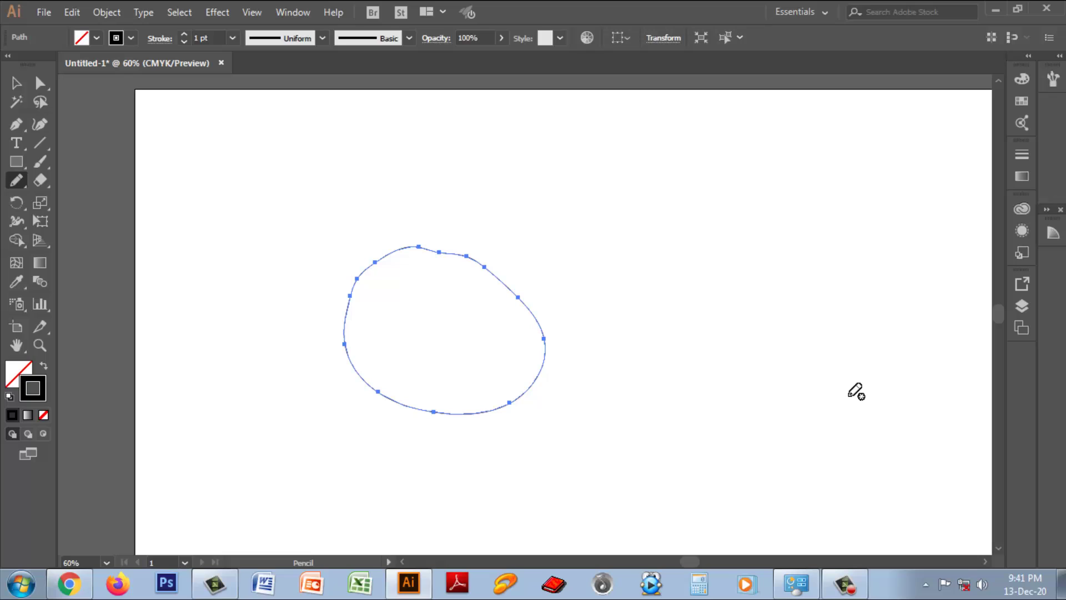
# Fill the rounded shape with green and draw a second closed, green-filled shape to its right.
pyautogui.click(97, 38)
pyautogui.click(77, 65)
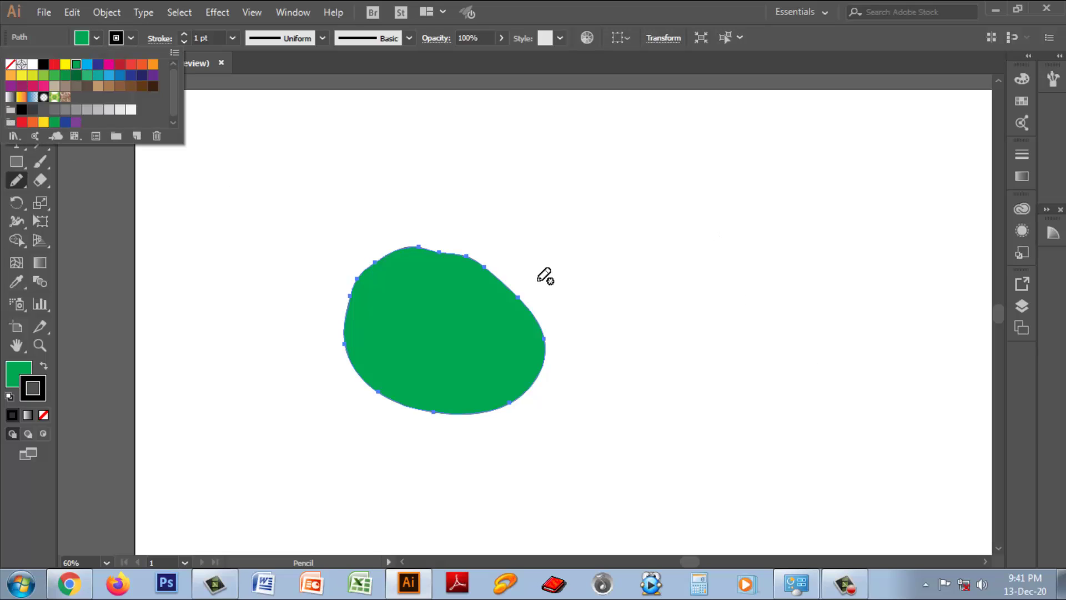
pyautogui.click(752, 240)
pyautogui.moveTo(735, 247)
pyautogui.mouseDown()
pyautogui.moveTo(756, 410)
pyautogui.moveTo(831, 310)
pyautogui.moveTo(730, 246)
pyautogui.mouseUp()
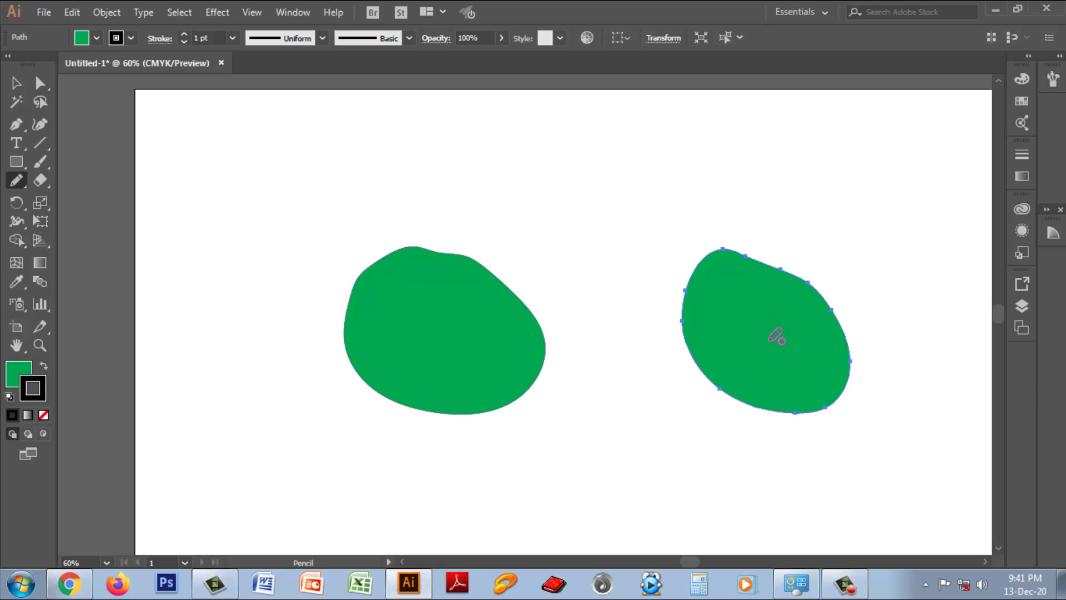
# Turn off Fill new pencil strokes and draw a wavy diagonal line from above the first green shape into the gap.
pyautogui.doubleClick(17, 179)
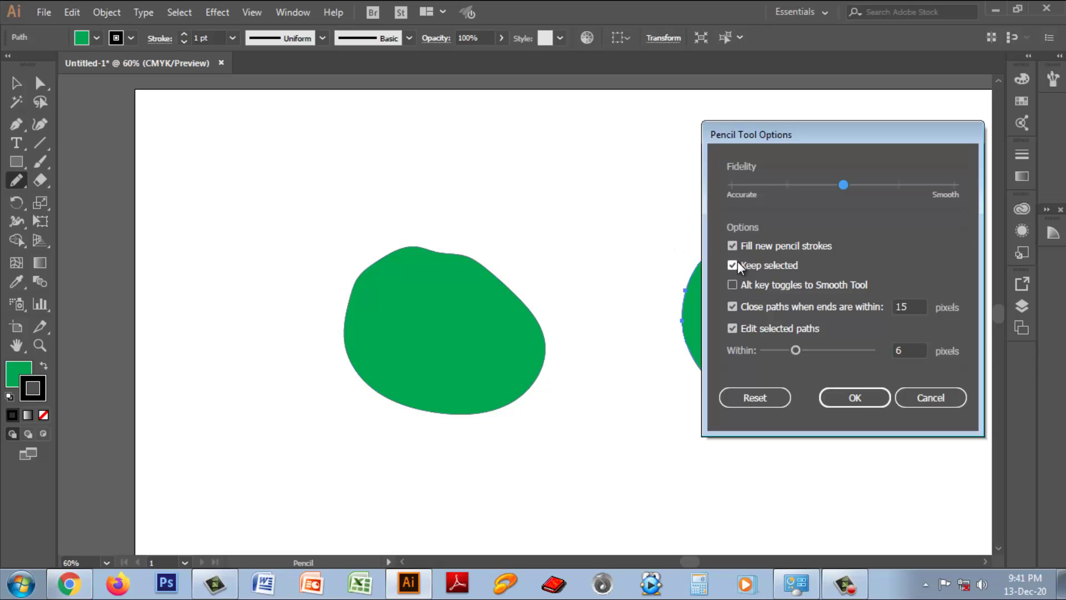
pyautogui.click(733, 246)
pyautogui.click(852, 399)
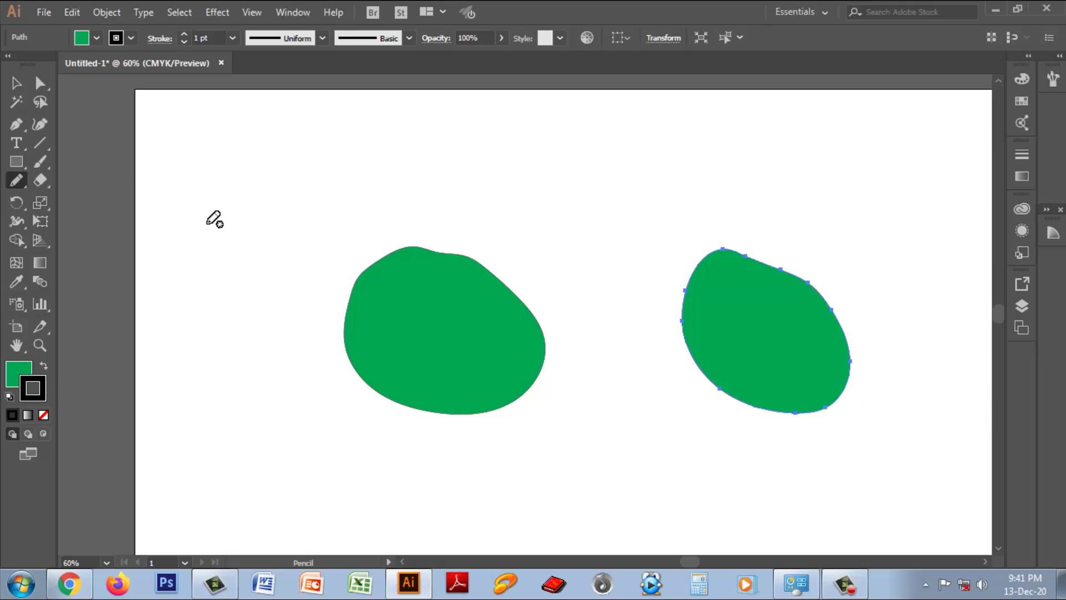
pyautogui.doubleClick(17, 182)
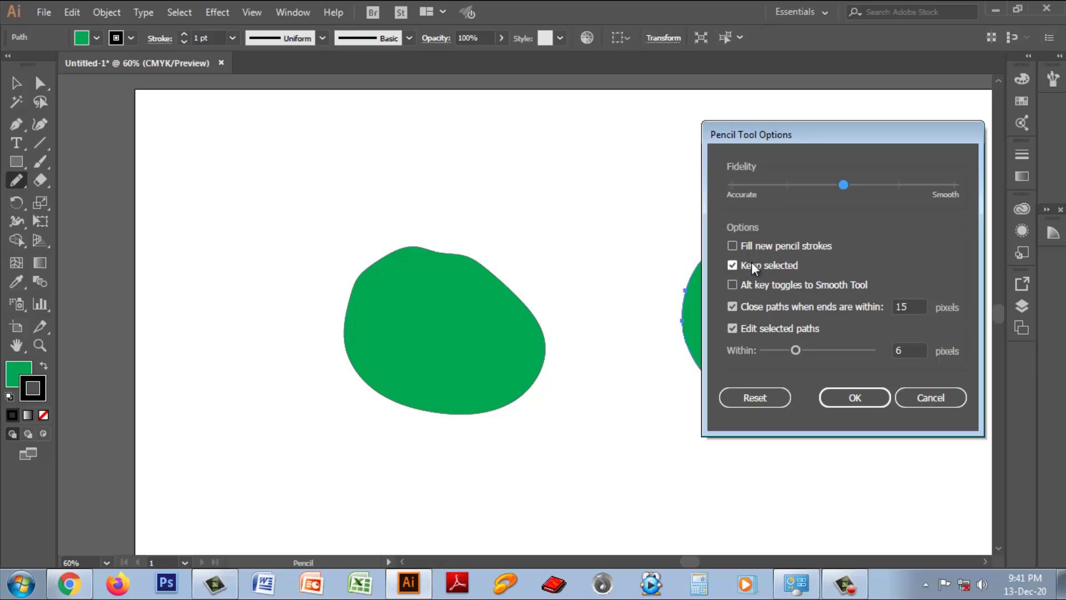
pyautogui.click(854, 402)
pyautogui.moveTo(430, 134); pyautogui.dragTo(594, 287)
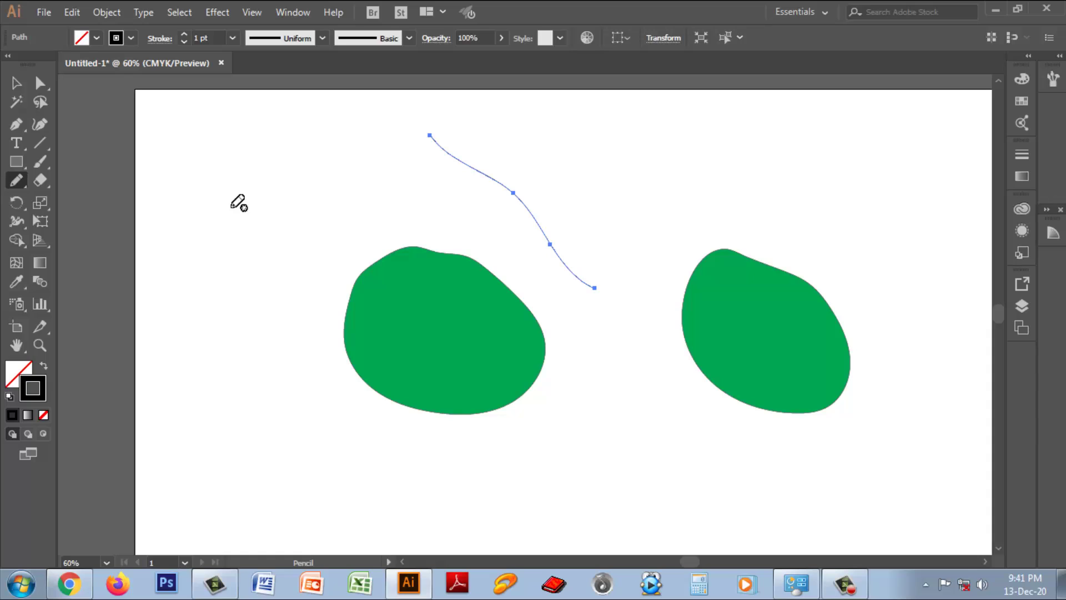
# Turn off the Pencil tool's Keep selected option and draw a long wavy line above the second green shape.
pyautogui.doubleClick(14, 185)
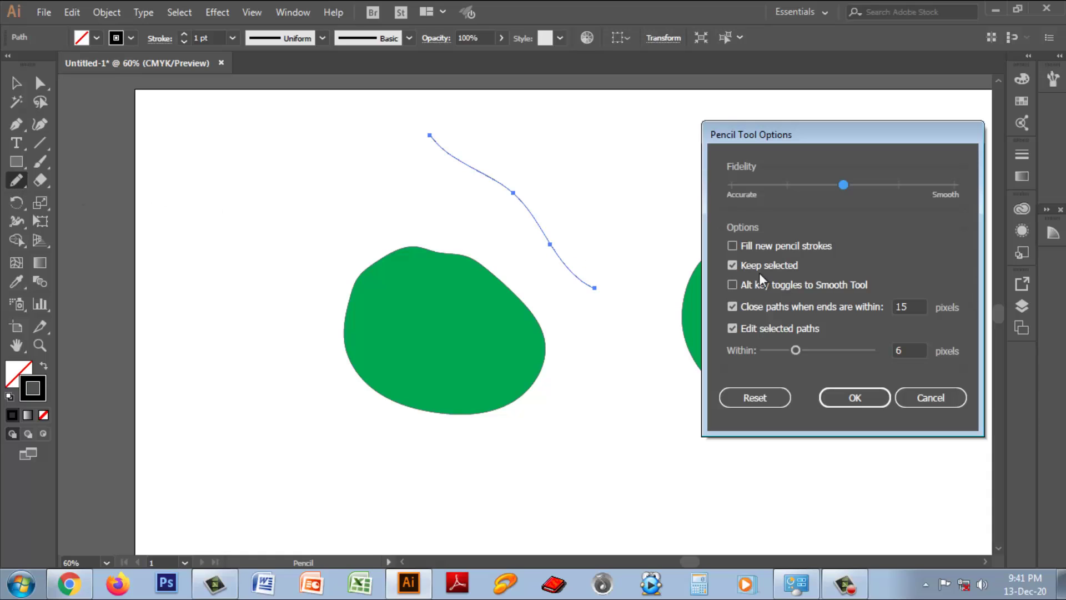
pyautogui.click(855, 398)
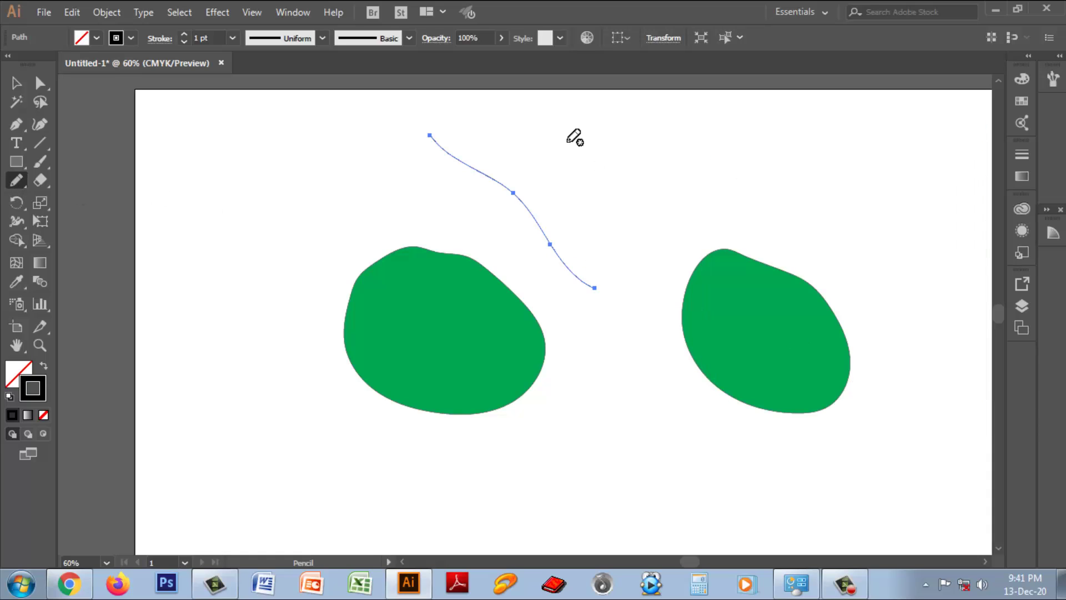
pyautogui.moveTo(558, 130); pyautogui.dragTo(863, 210)
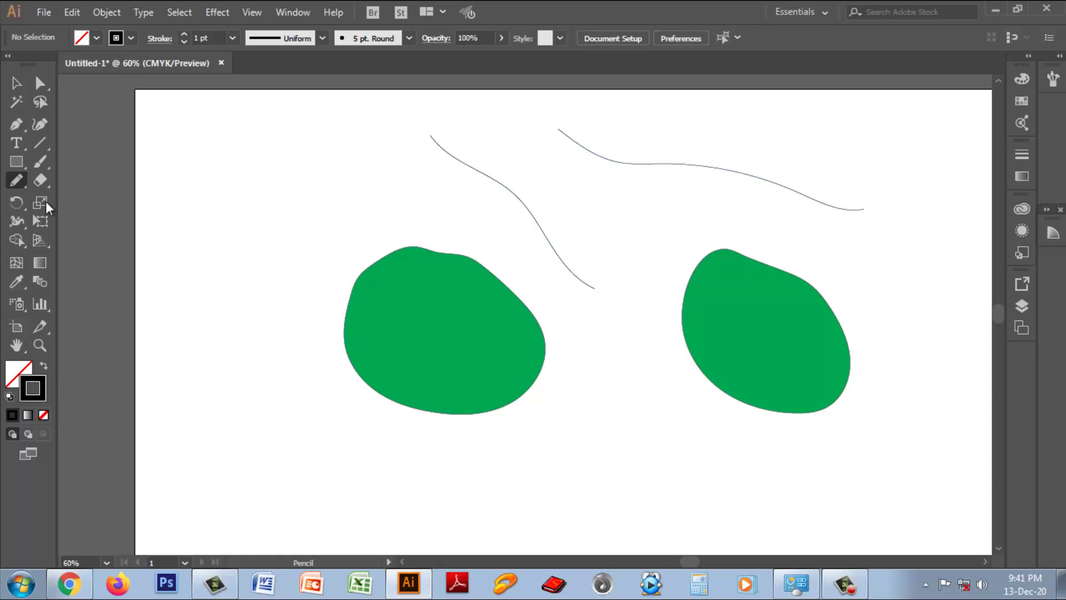
# Turn on Alt key toggles to Smooth Tool and draw a short line sloping down in the artboard's upper-left area.
pyautogui.doubleClick(16, 181)
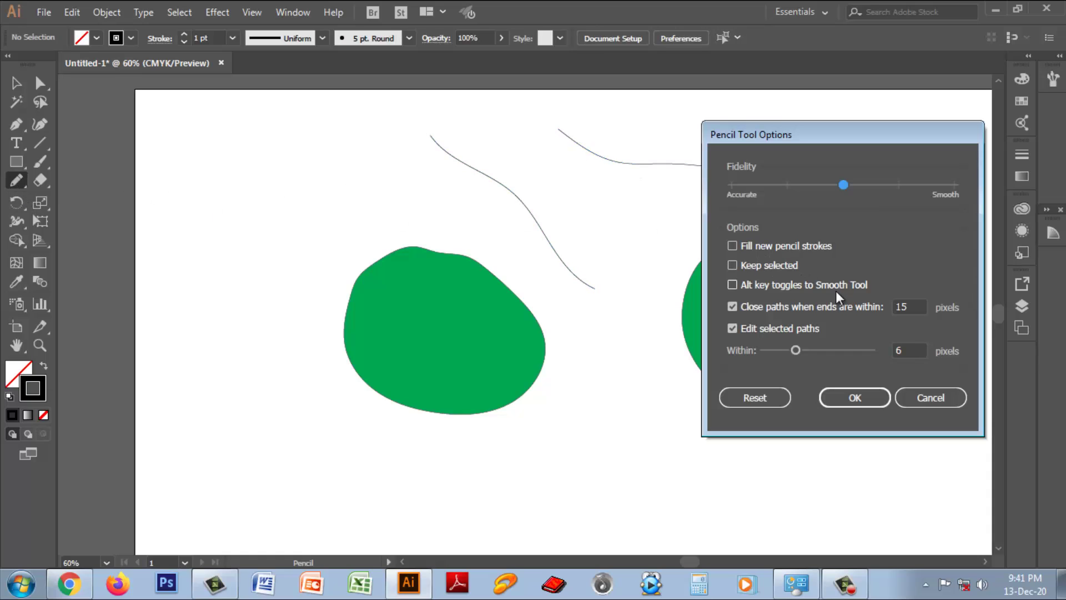
pyautogui.click(731, 284)
pyautogui.click(856, 396)
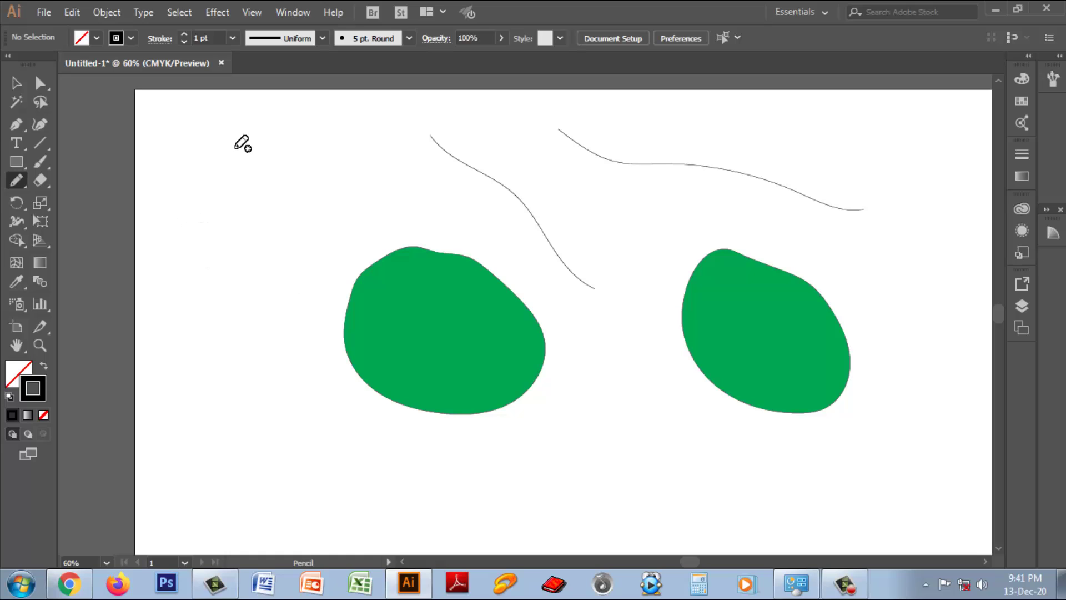
pyautogui.moveTo(232, 144); pyautogui.dragTo(385, 209)
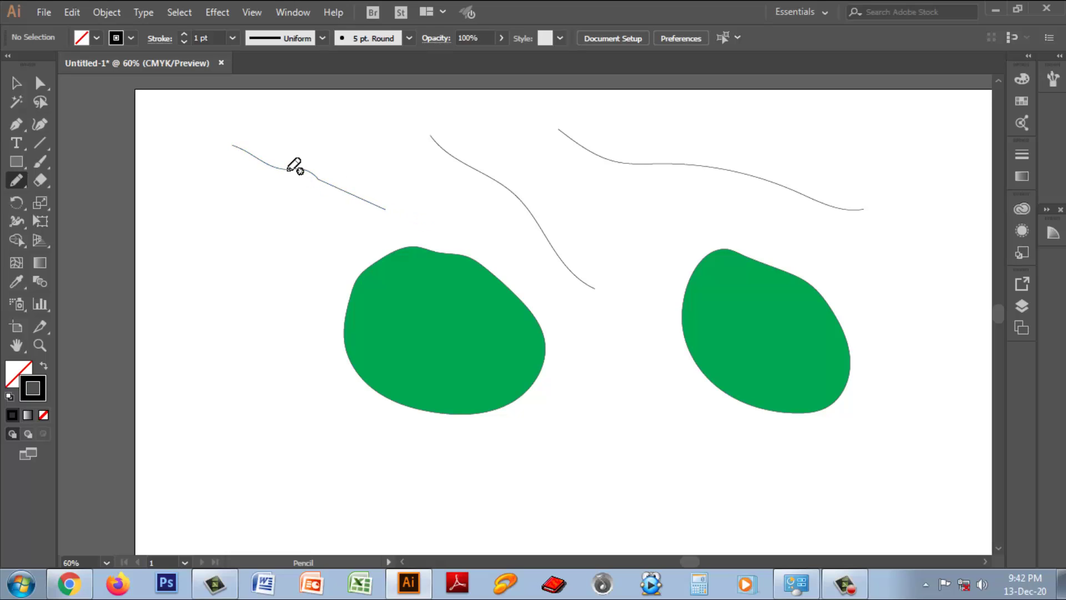
# Turn off Alt key toggles to Smooth Tool and set the Close paths when ends are within distance to 20 pixels.
pyautogui.doubleClick(16, 179)
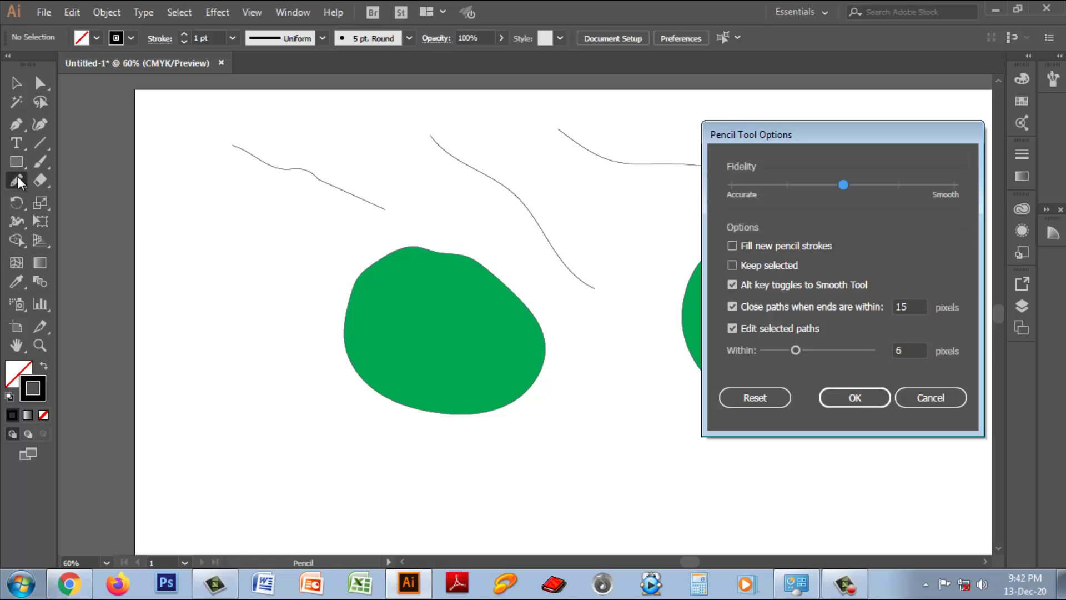
pyautogui.click(853, 398)
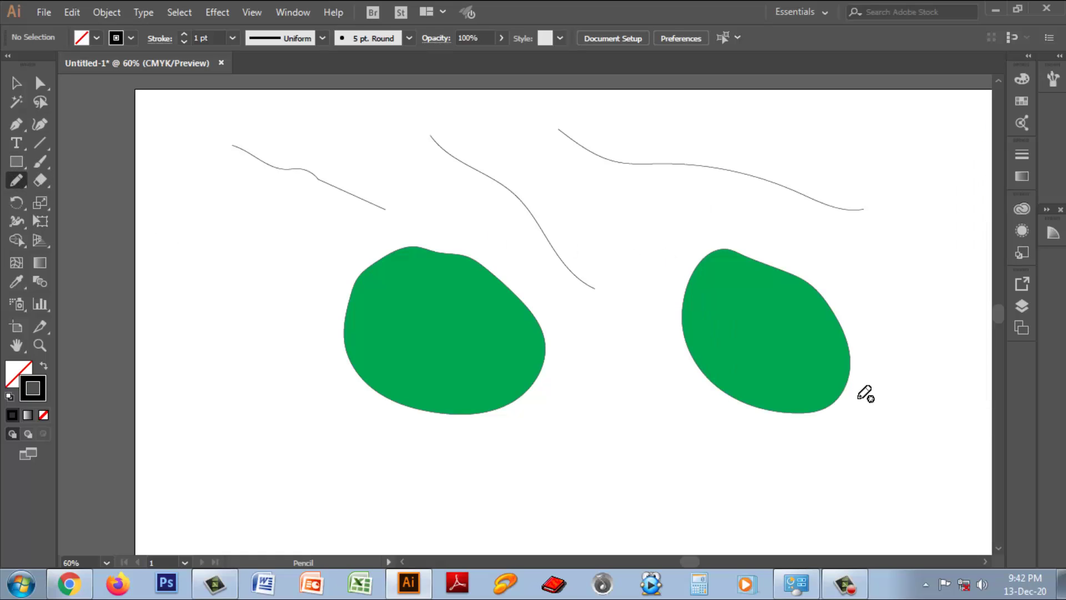
pyautogui.doubleClick(17, 180)
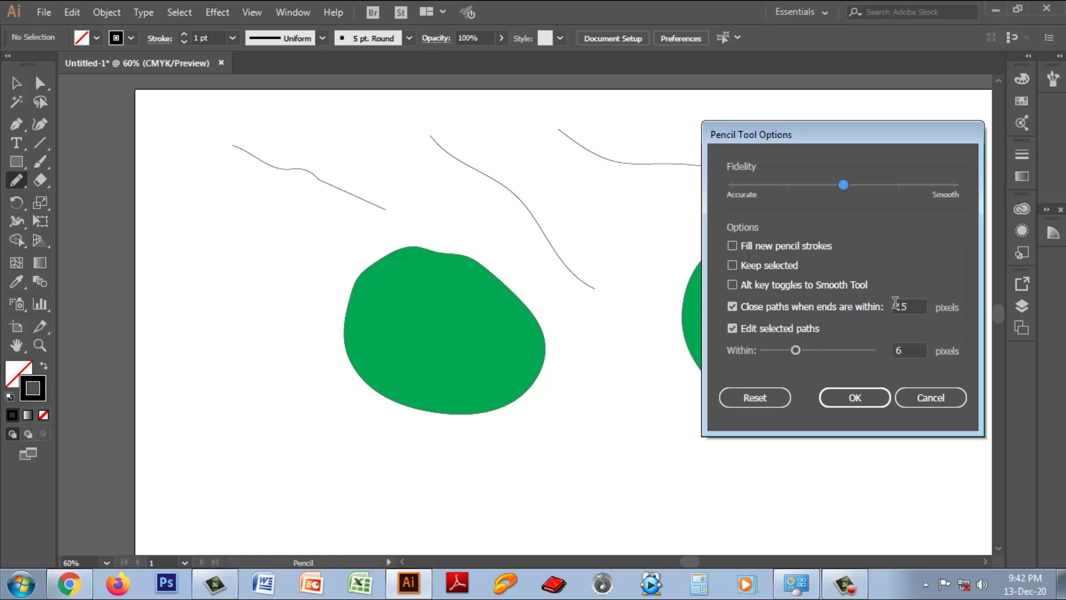
pyautogui.moveTo(921, 307); pyautogui.dragTo(888, 307)
pyautogui.click(873, 395)
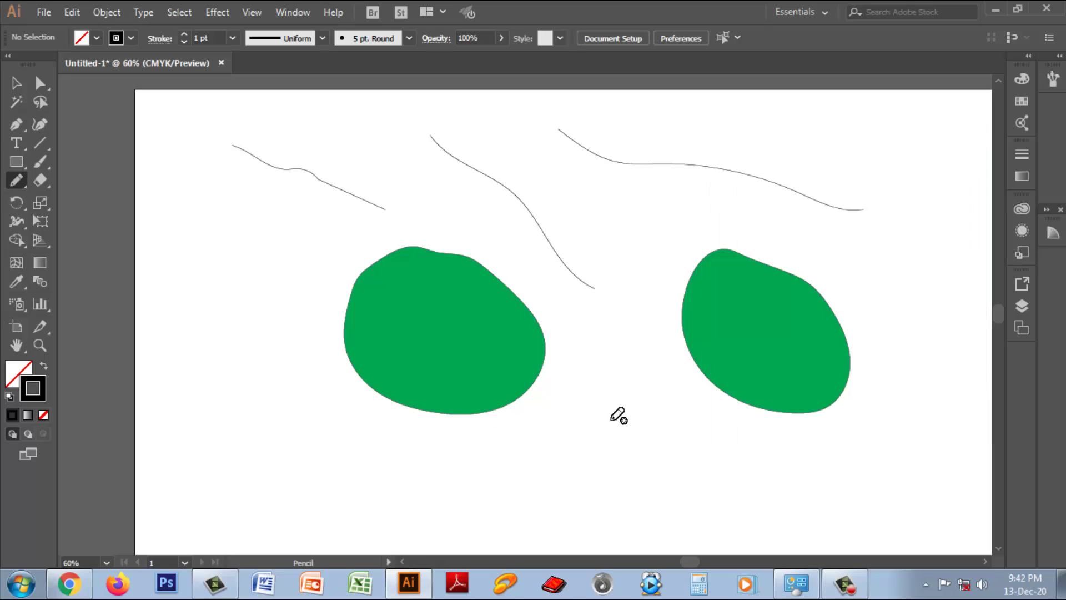
# Draw two freehand loops below the green shapes, the first with a wide gap between its ends, the second with ends nearly meeting.
pyautogui.moveTo(611, 418)
pyautogui.mouseDown()
pyautogui.moveTo(540, 450)
pyautogui.moveTo(591, 496)
pyautogui.moveTo(656, 475)
pyautogui.moveTo(636, 425)
pyautogui.mouseUp()
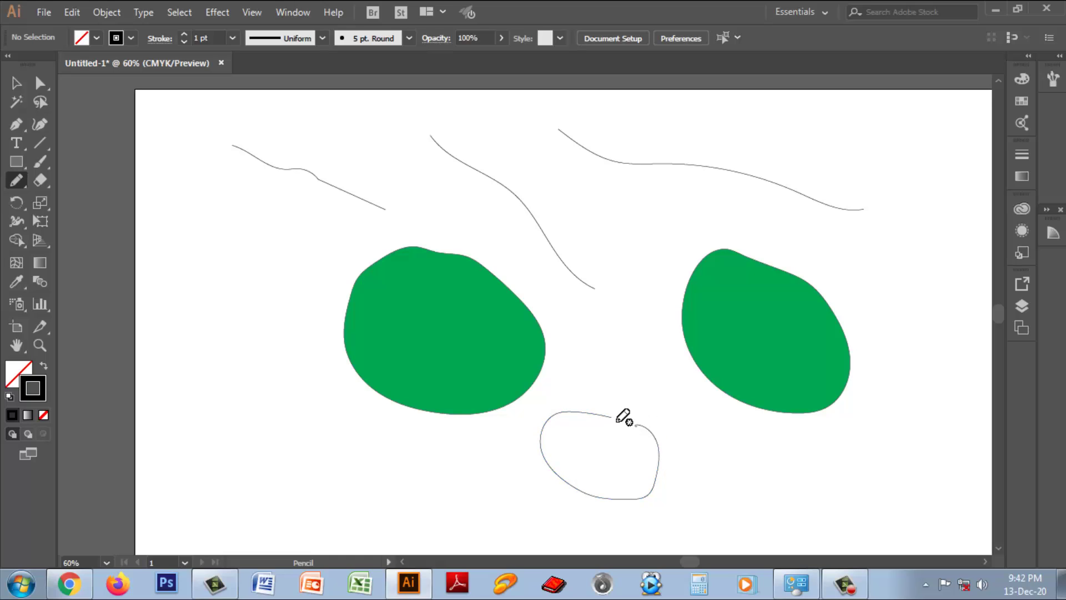
pyautogui.moveTo(778, 460)
pyautogui.mouseDown()
pyautogui.moveTo(718, 451)
pyautogui.moveTo(730, 506)
pyautogui.moveTo(786, 513)
pyautogui.moveTo(783, 463)
pyautogui.mouseUp()
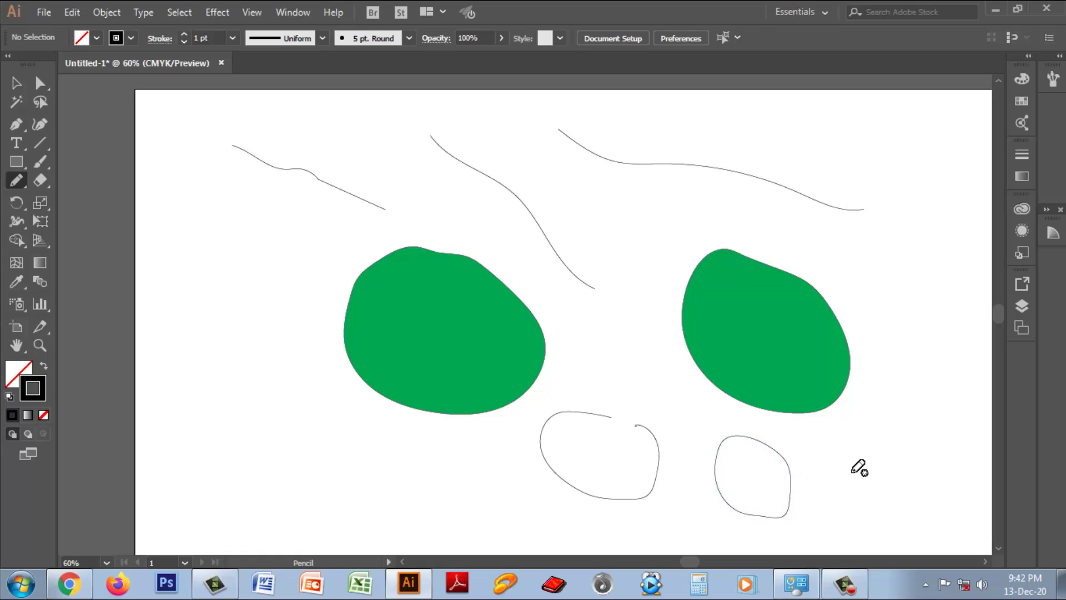
# Turn Keep selected back on, draw a steep line left of the first green shape, and show its bounding box.
pyautogui.doubleClick(13, 181)
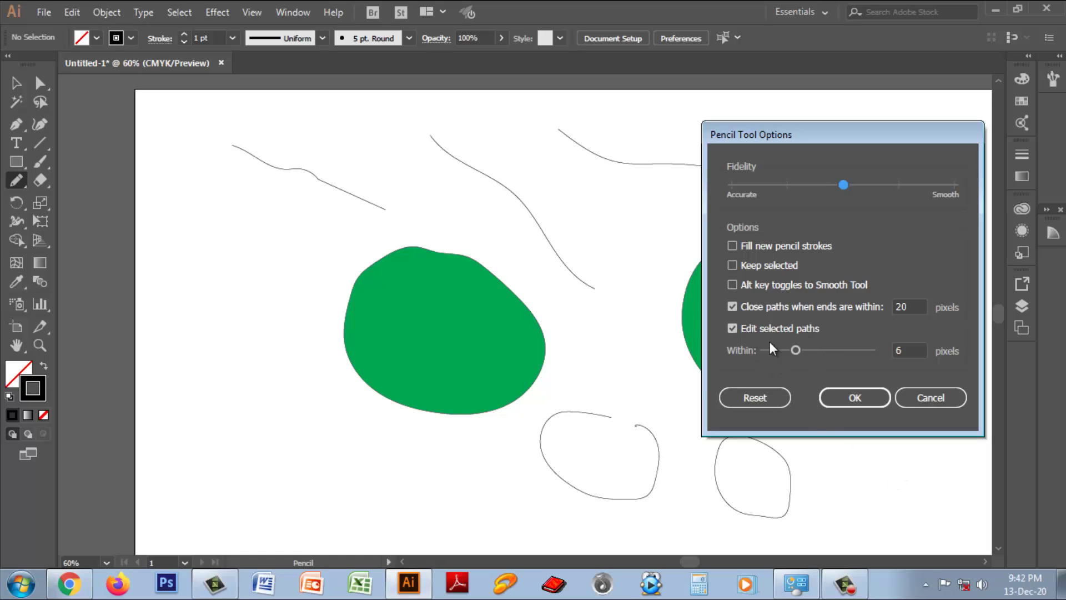
pyautogui.click(732, 265)
pyautogui.click(853, 397)
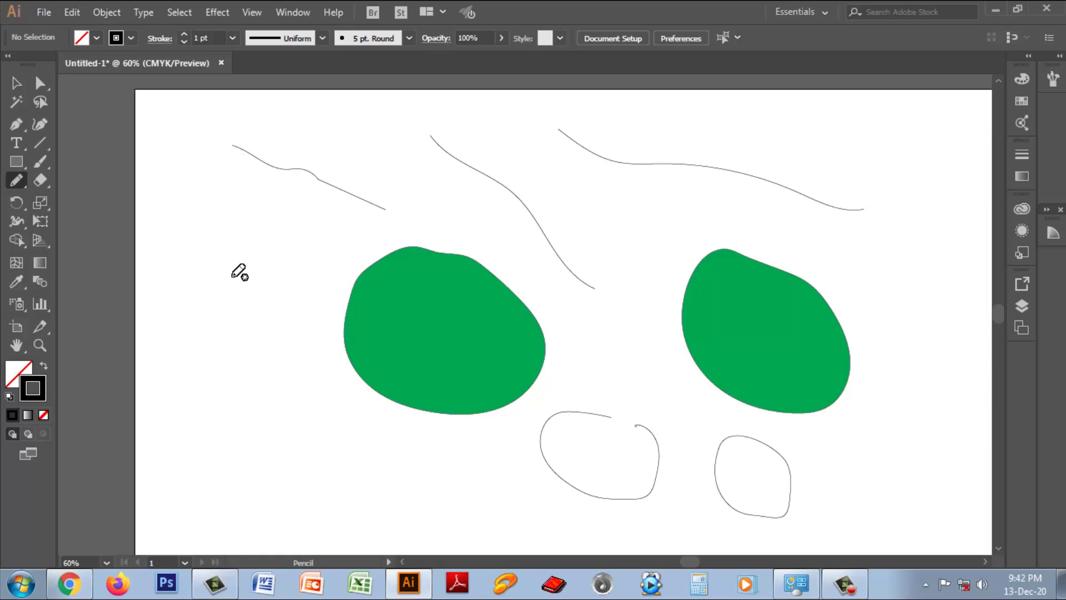
pyautogui.moveTo(187, 229); pyautogui.dragTo(315, 446)
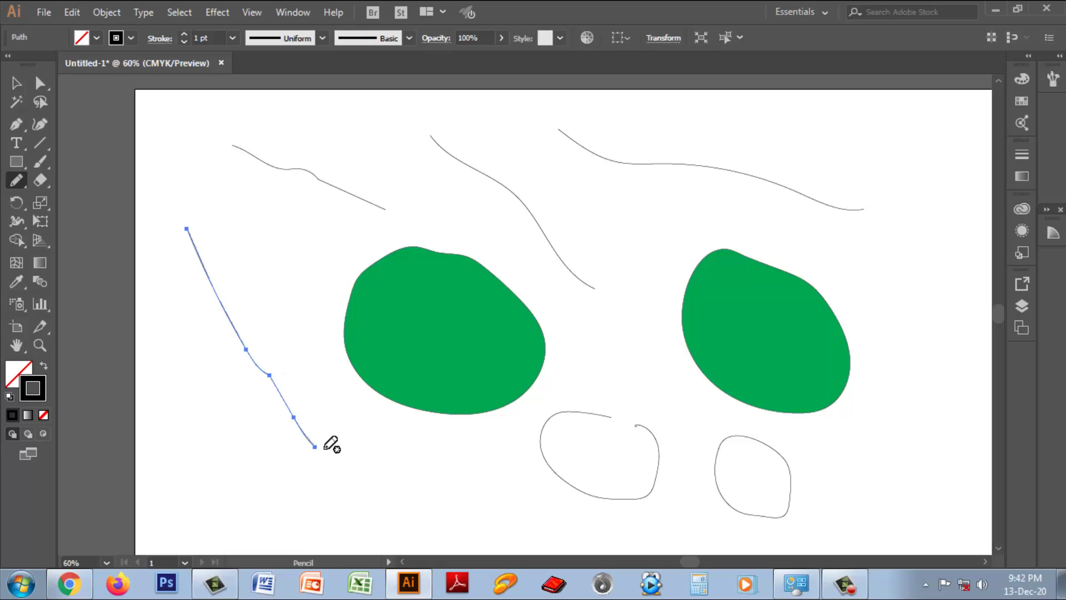
pyautogui.click(16, 82)
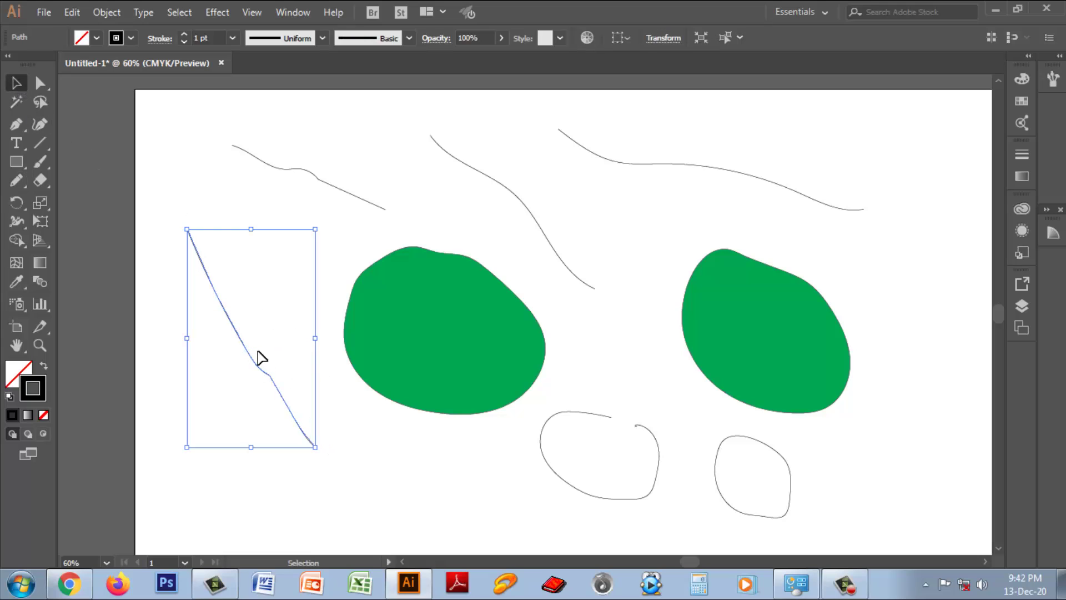
# Draw another steep pencil line running down through the gap between the two green shapes.
pyautogui.click(17, 180)
pyautogui.click(84, 199)
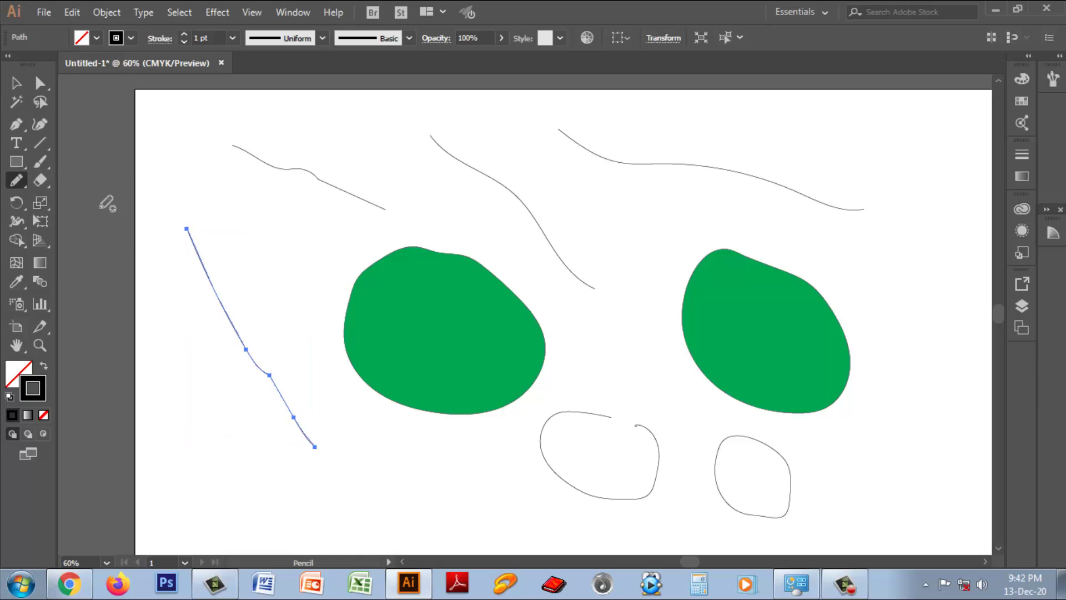
pyautogui.moveTo(525, 151)
pyautogui.mouseDown()
pyautogui.moveTo(609, 238)
pyautogui.moveTo(651, 339)
pyautogui.mouseUp()
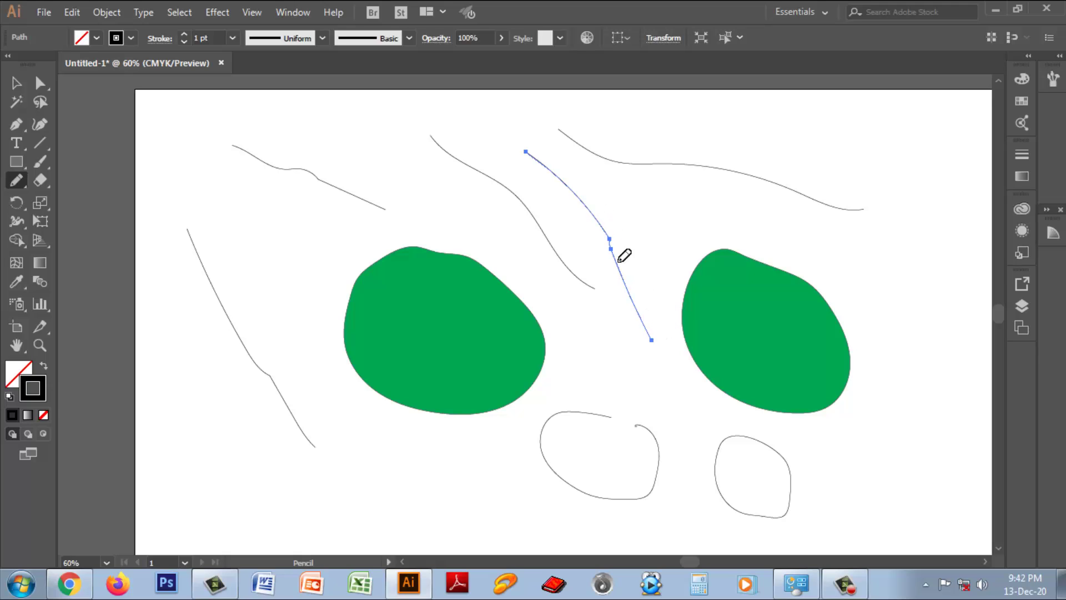
# Turn off Edit selected paths and draw a line in two strokes to the right of the second green shape.
pyautogui.doubleClick(15, 182)
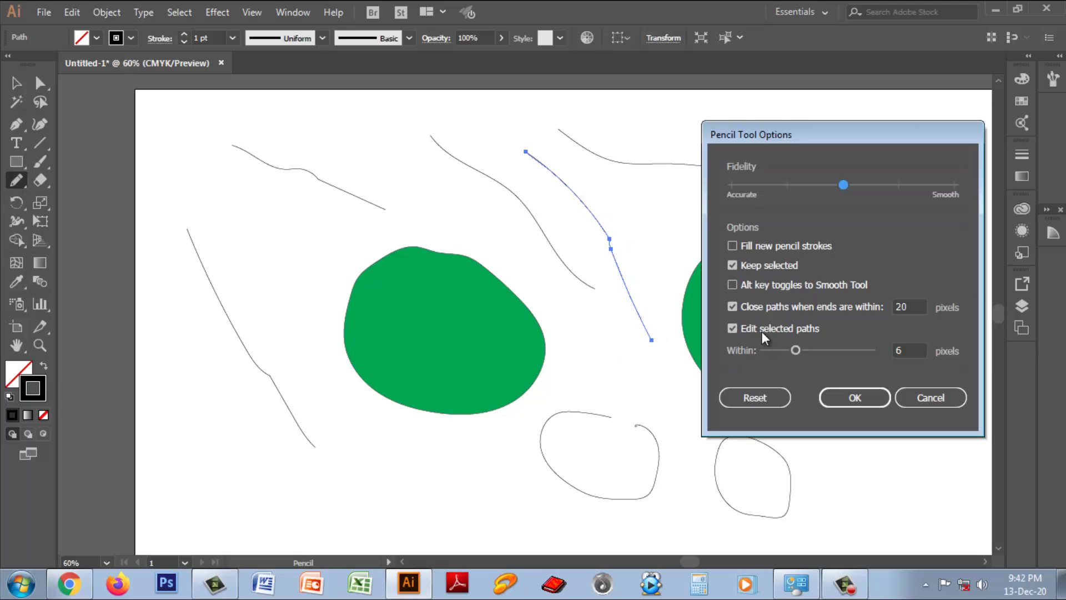
pyautogui.click(732, 328)
pyautogui.click(863, 398)
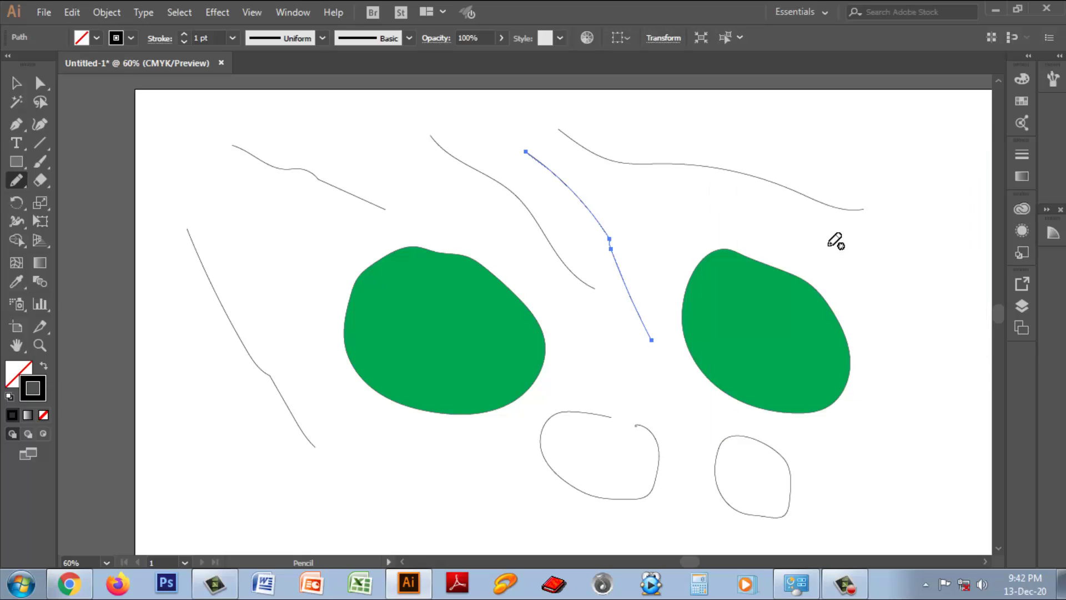
pyautogui.moveTo(826, 240)
pyautogui.mouseDown()
pyautogui.moveTo(918, 313)
pyautogui.moveTo(931, 398)
pyautogui.mouseUp()
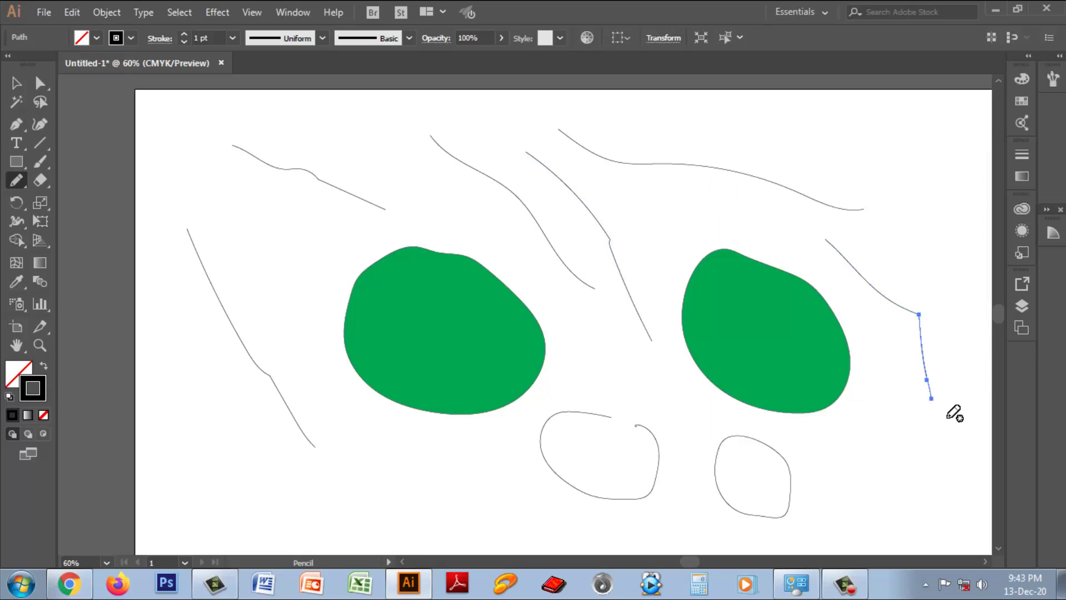
# Select the lower and upper strokes of the rightmost line individually to check whether they are separate paths.
pyautogui.click(16, 83)
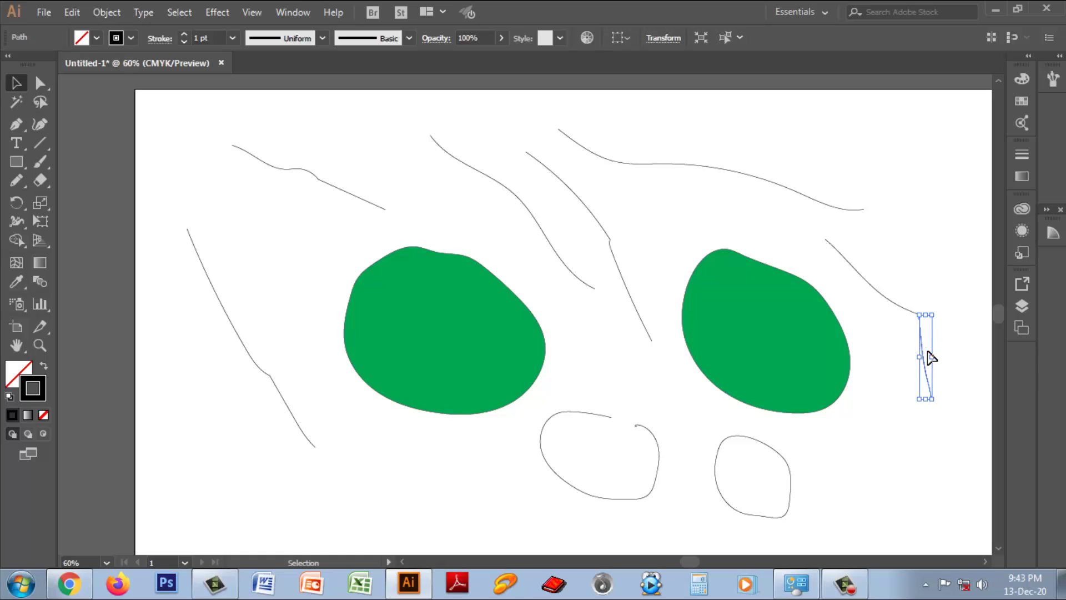
pyautogui.moveTo(927, 352)
pyautogui.mouseDown()
pyautogui.moveTo(860, 375)
pyautogui.moveTo(963, 363)
pyautogui.mouseUp()
pyautogui.click(867, 295)
pyautogui.click(878, 287)
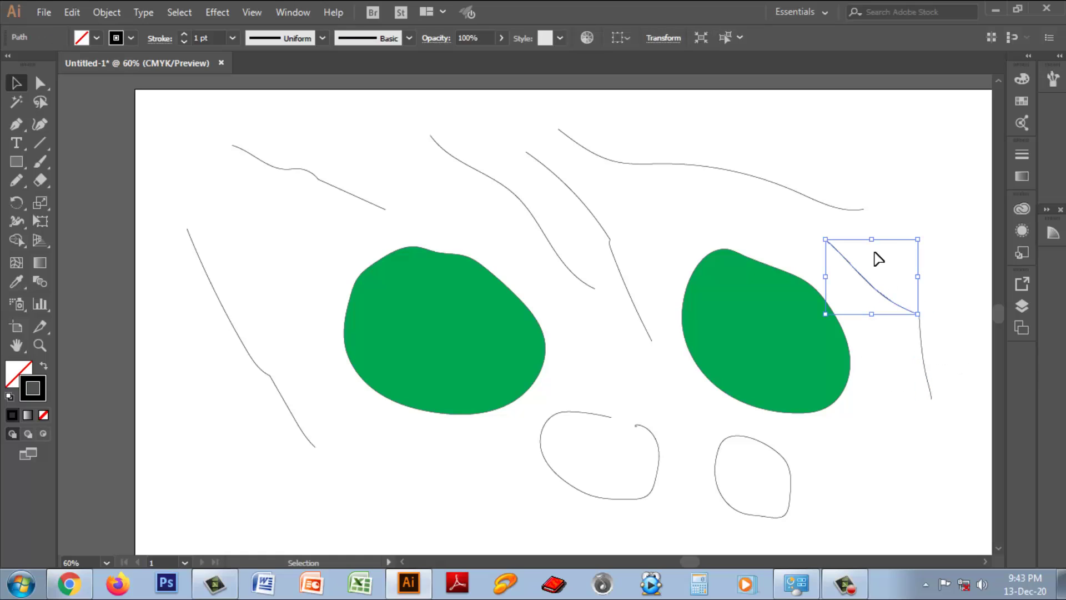
# Stretch the rightmost line's upper stroke upward and move its lower stroke to the lower right edge of the second green shape.
pyautogui.moveTo(872, 240); pyautogui.dragTo(867, 194)
pyautogui.moveTo(922, 334); pyautogui.dragTo(845, 376)
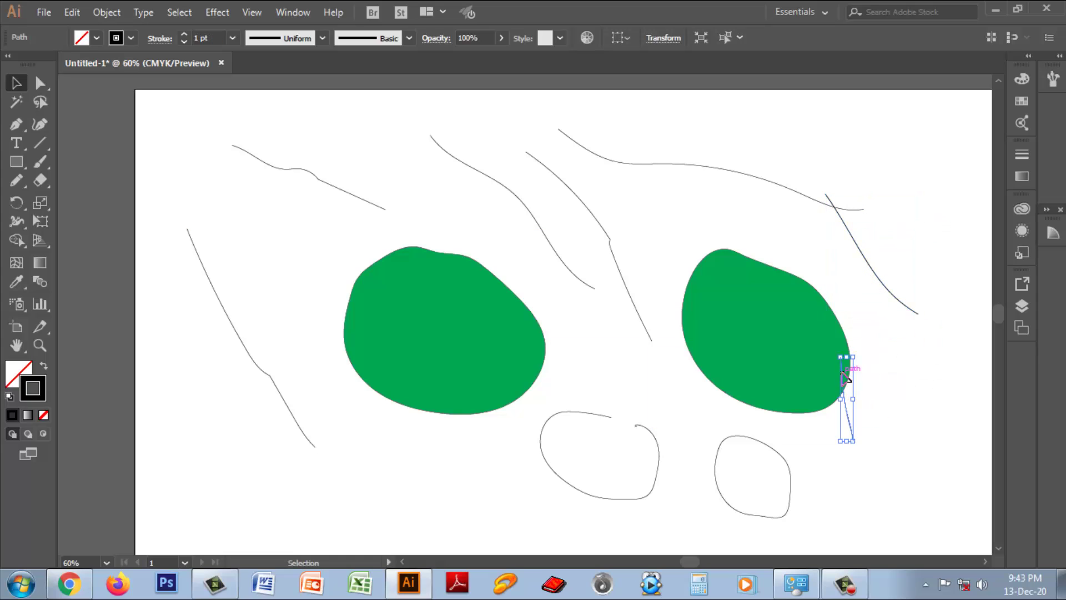
# Turn on Edit selected paths with a range of 20 pixels, and reset all Pencil tool options to their defaults.
pyautogui.doubleClick(13, 183)
pyautogui.click(733, 328)
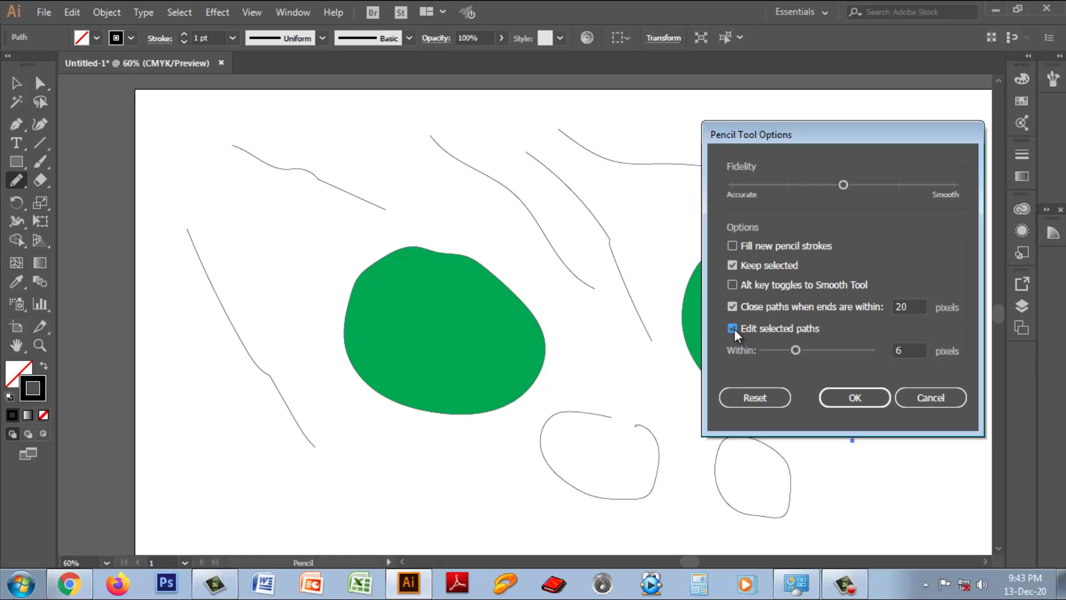
pyautogui.moveTo(795, 350); pyautogui.dragTo(884, 355)
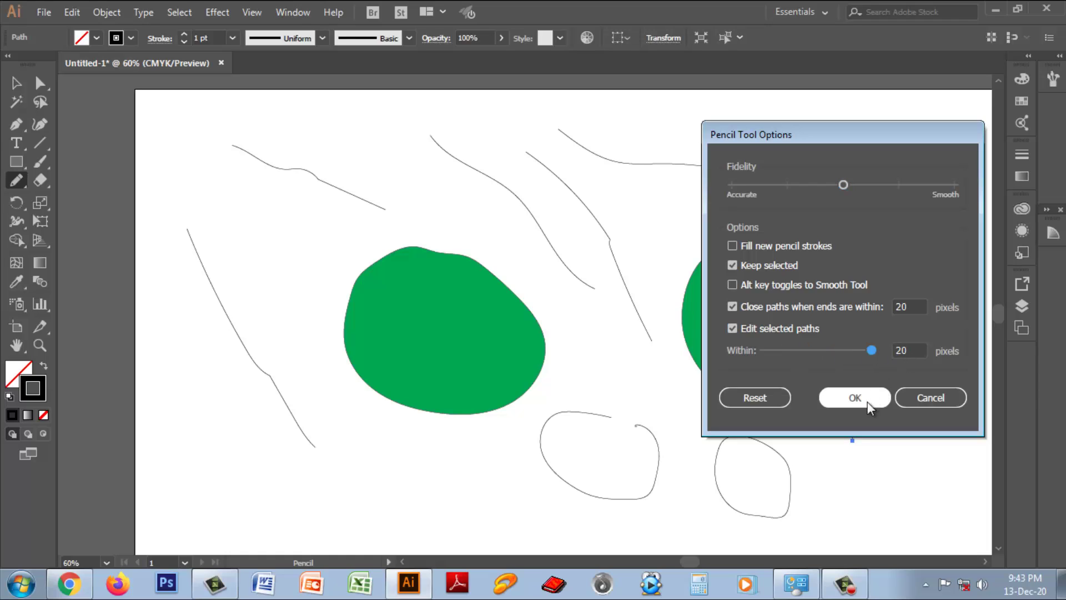
pyautogui.click(766, 400)
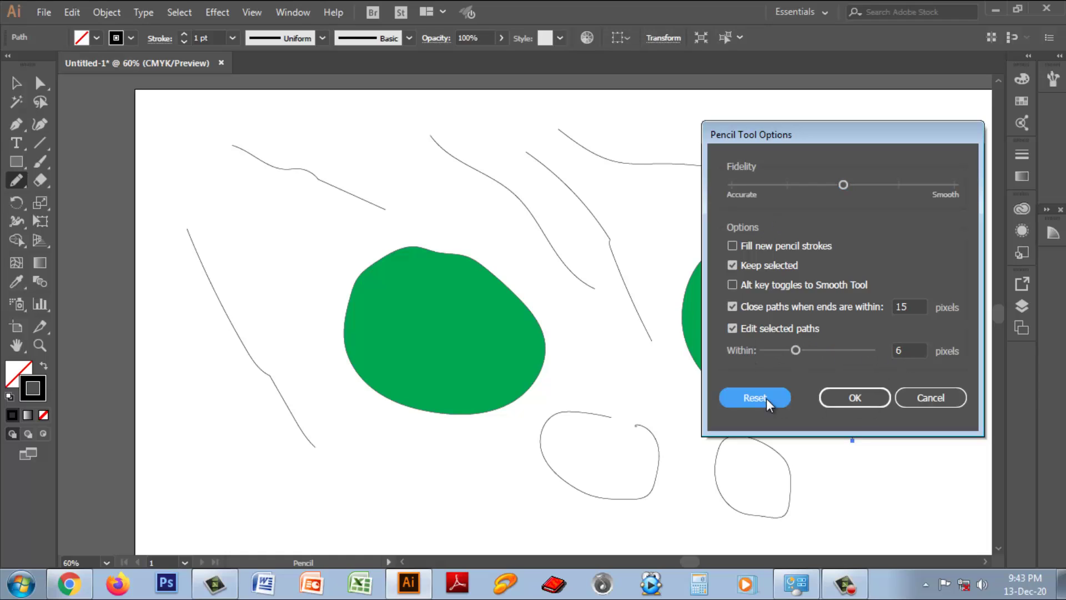
pyautogui.click(838, 397)
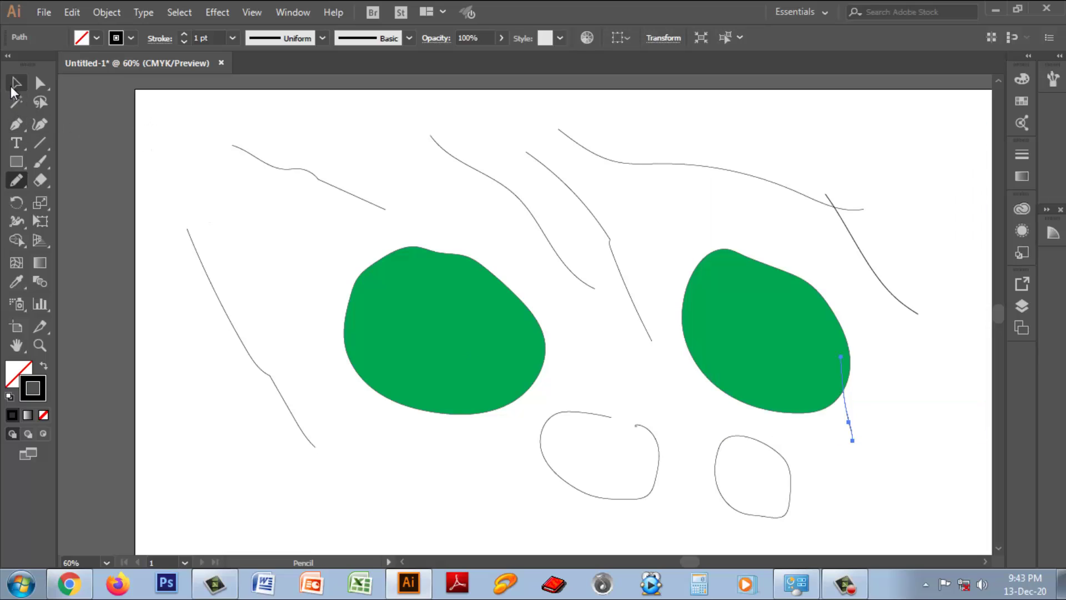
# Delete all drawn lines and shapes except the short stroke at the second green shape's lower right edge.
pyautogui.click(15, 89)
pyautogui.moveTo(178, 136); pyautogui.dragTo(845, 475)
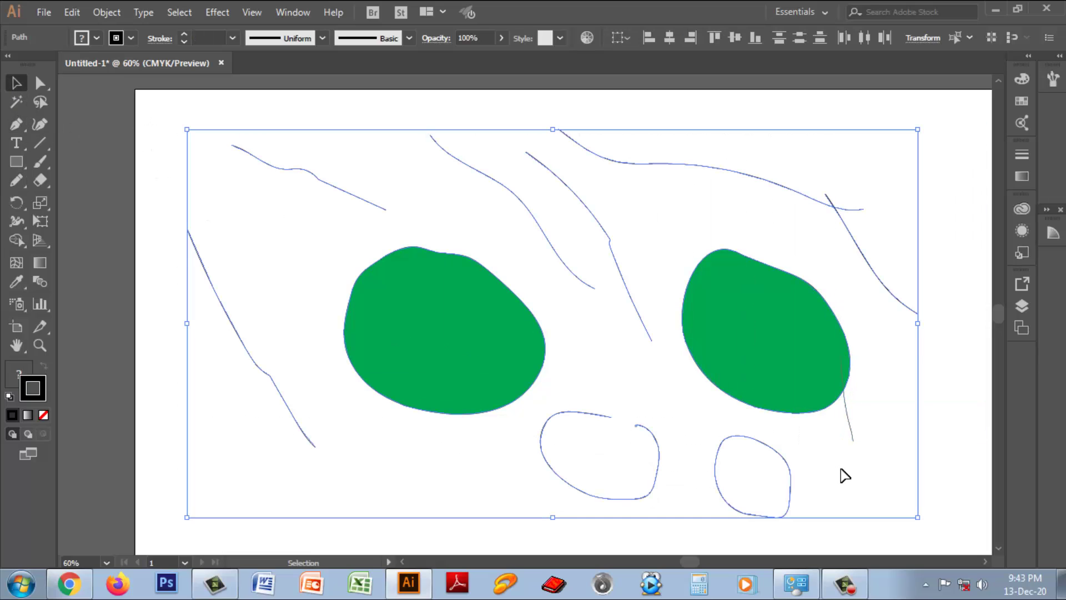
pyautogui.press('Delete')
# Draw a long, slightly wavy horizontal pencil line across the upper part of the artboard.
pyautogui.click(17, 182)
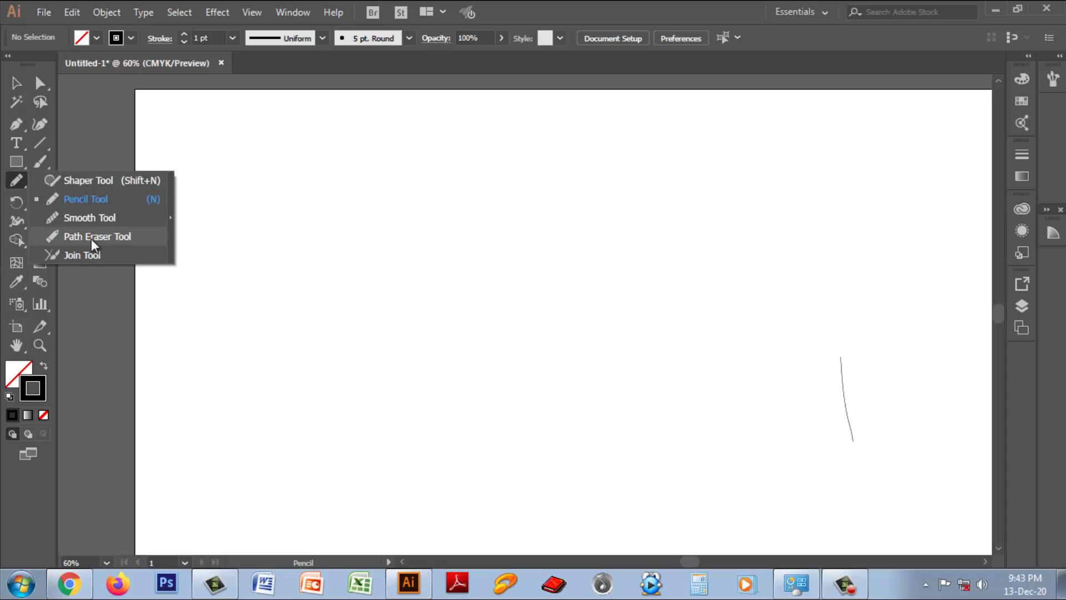
pyautogui.click(78, 200)
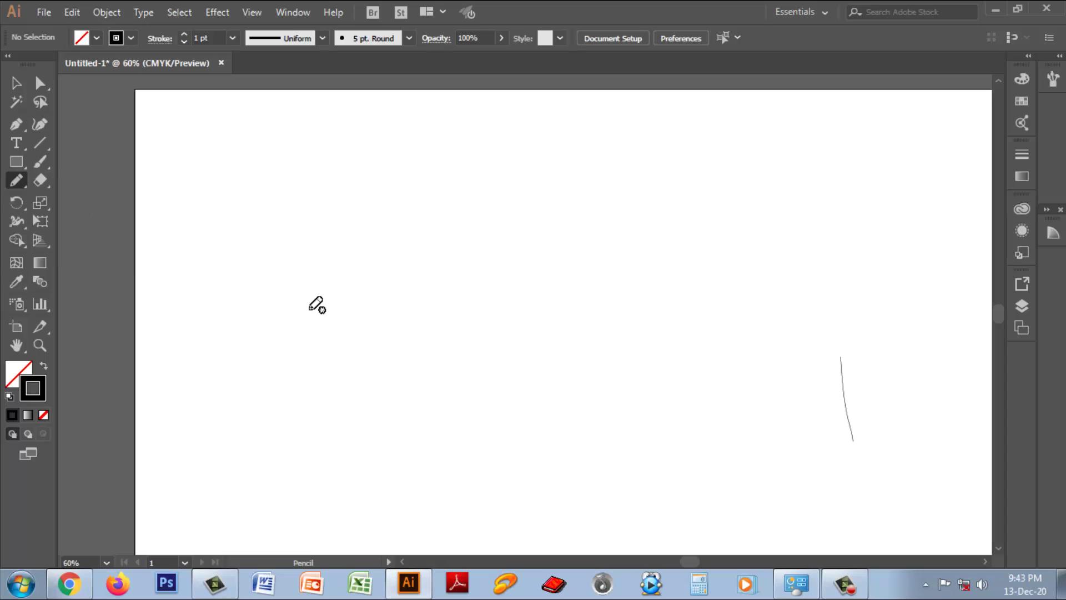
pyautogui.moveTo(267, 212)
pyautogui.mouseDown()
pyautogui.moveTo(305, 228)
pyautogui.moveTo(785, 225)
pyautogui.mouseUp()
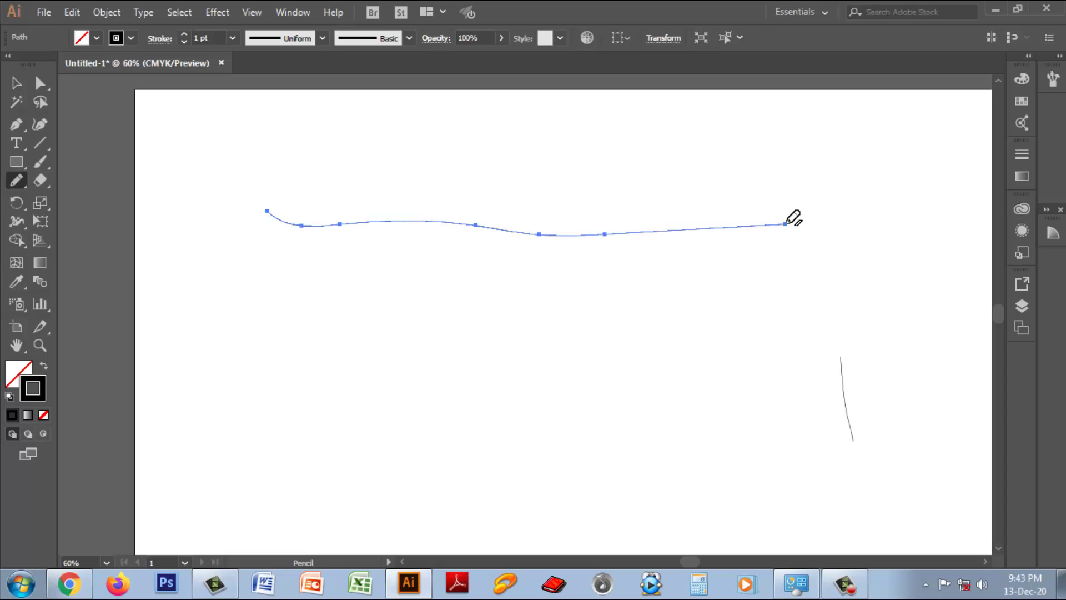
# Smooth the middle section of the wavy line with the Smooth tool.
pyautogui.click(14, 183)
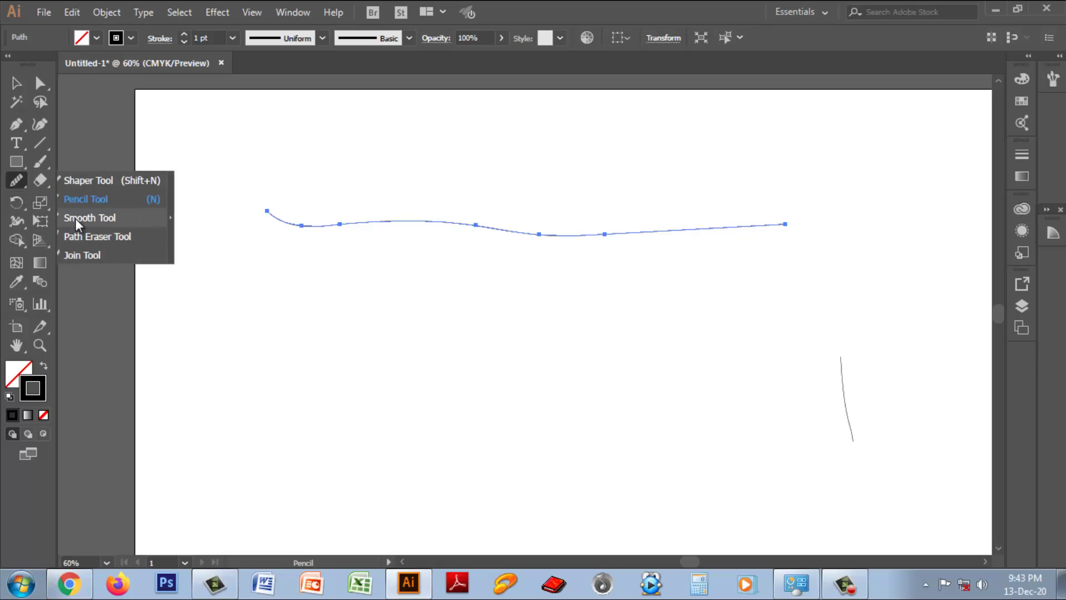
pyautogui.click(75, 218)
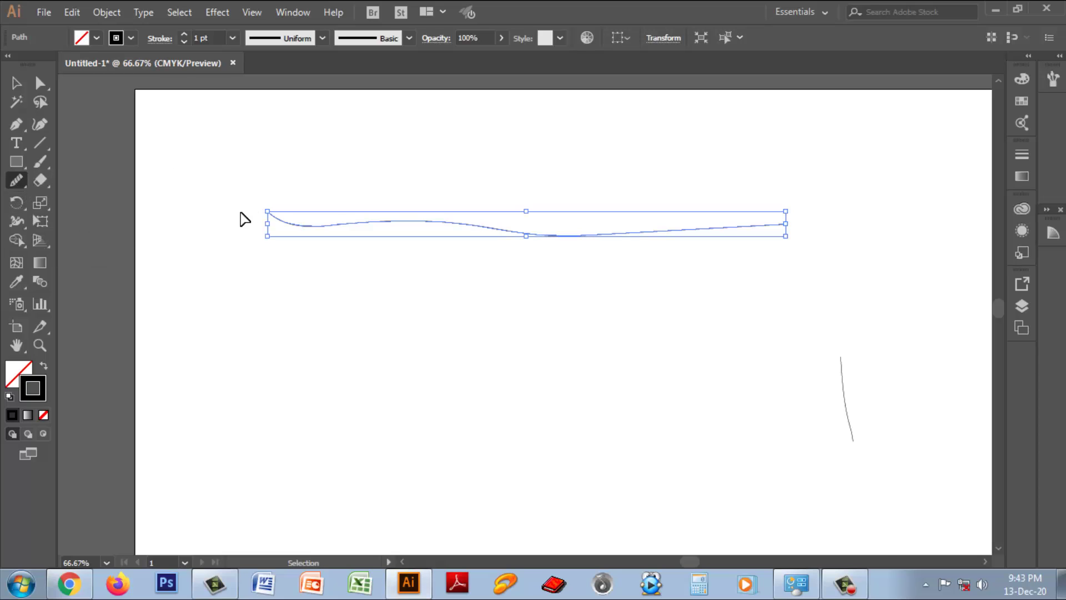
pyautogui.hotkey('ctrl', '+')
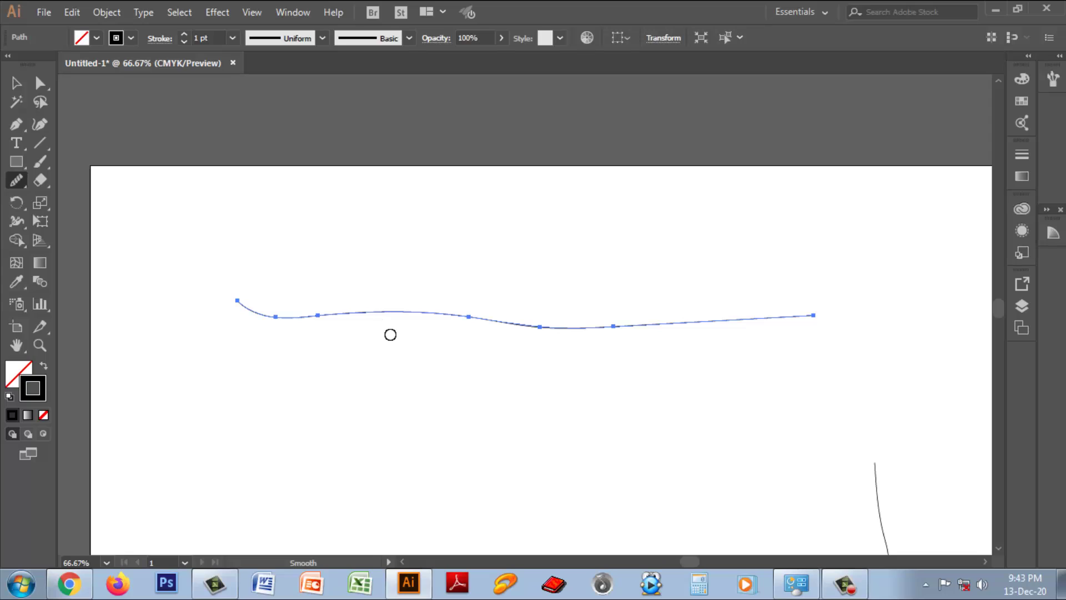
pyautogui.moveTo(626, 339); pyautogui.dragTo(479, 312)
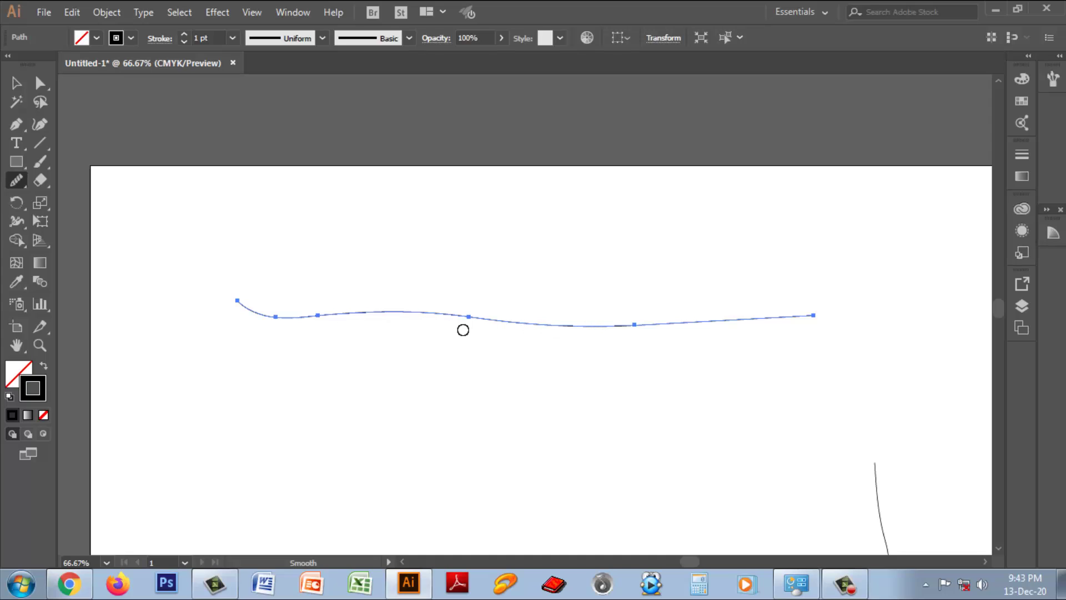
# Delete the smoothed wavy line from the artboard.
pyautogui.click(17, 180)
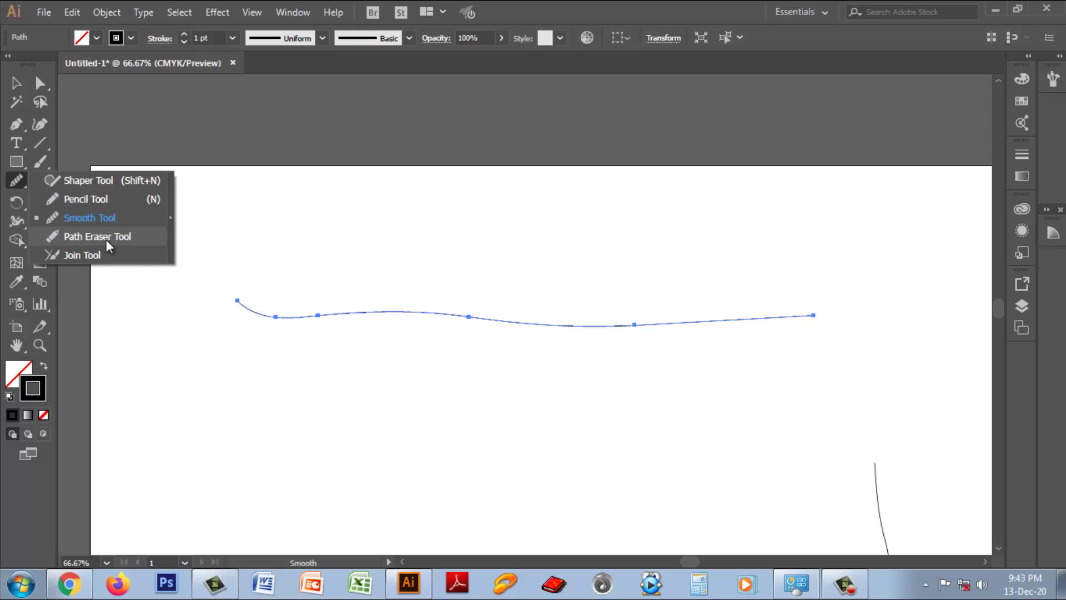
pyautogui.click(226, 321)
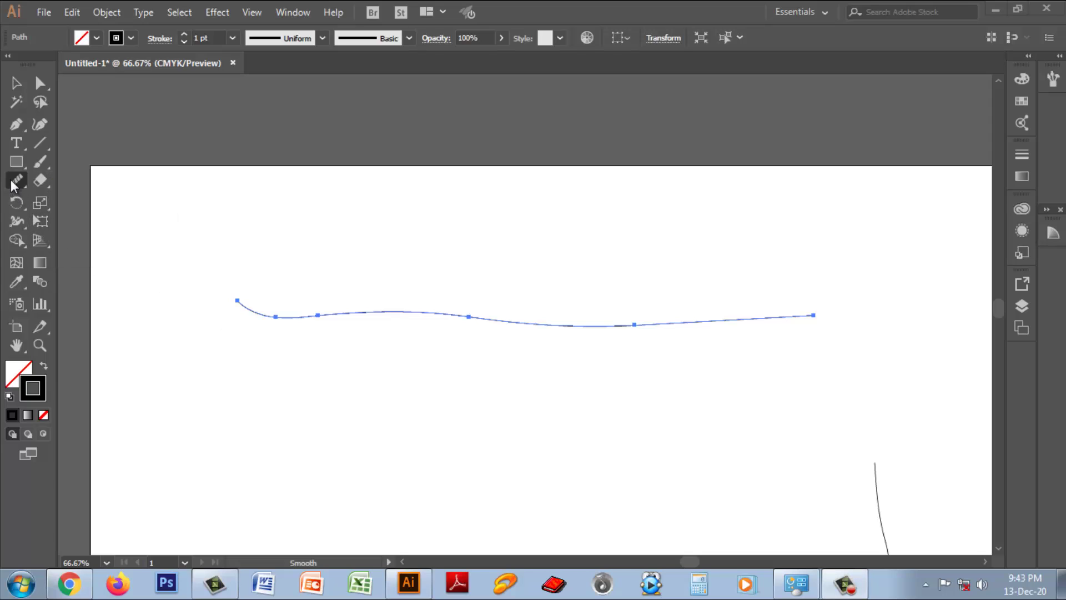
pyautogui.moveTo(162, 250)
pyautogui.mouseDown()
pyautogui.moveTo(644, 355)
pyautogui.moveTo(720, 356)
pyautogui.mouseUp()
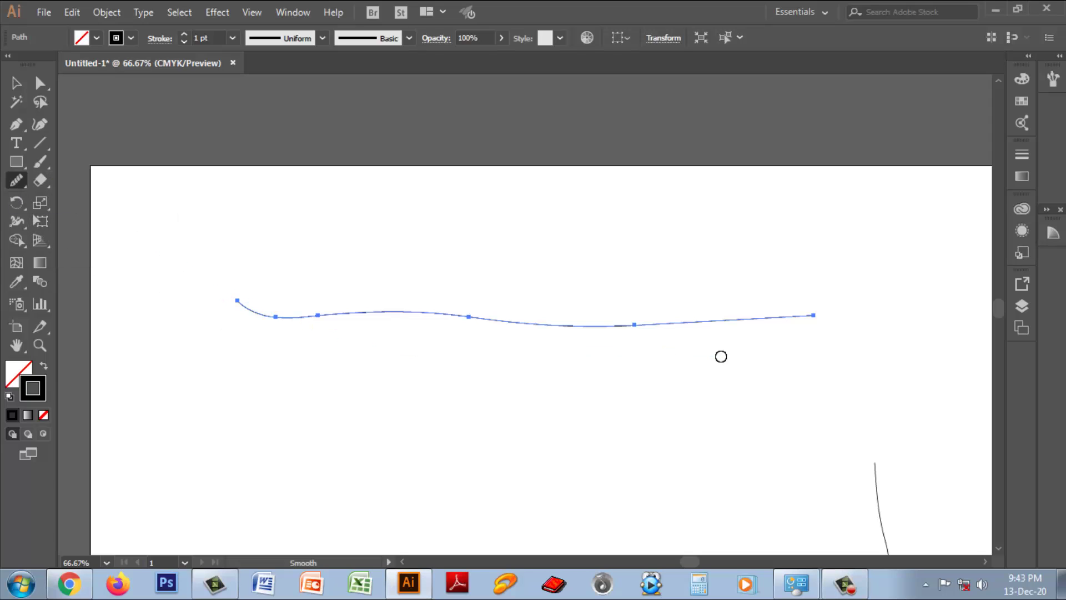
pyautogui.press('Delete')
# Draw a rounded, bean-like pencil outline with a small gap left open in its upper edge.
pyautogui.click(19, 178)
pyautogui.click(73, 197)
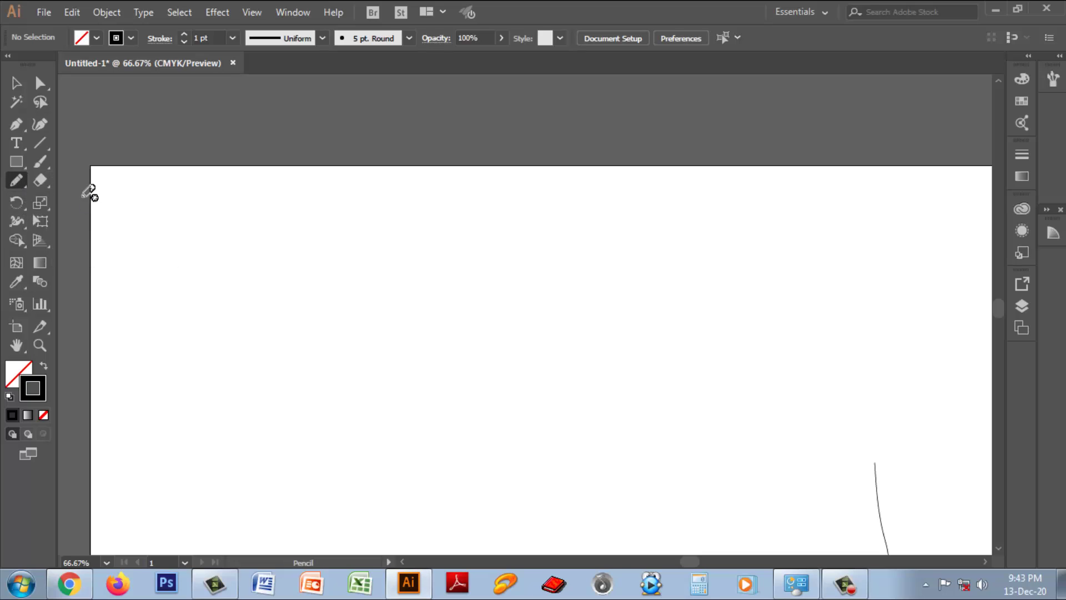
pyautogui.moveTo(411, 245)
pyautogui.mouseDown()
pyautogui.moveTo(389, 331)
pyautogui.moveTo(527, 338)
pyautogui.moveTo(547, 279)
pyautogui.moveTo(429, 247)
pyautogui.mouseUp()
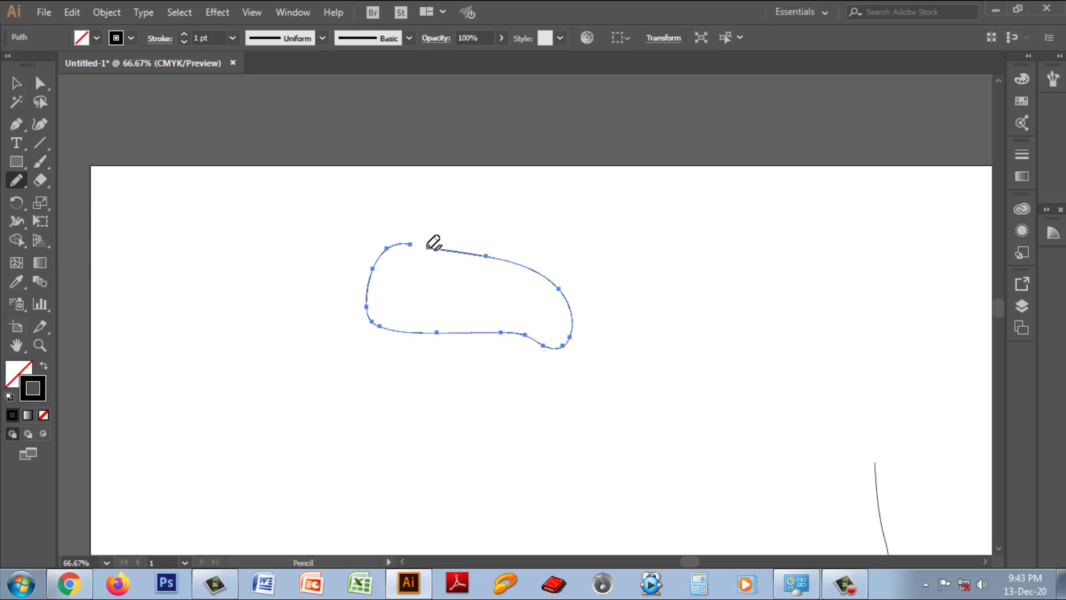
pyautogui.click(17, 181)
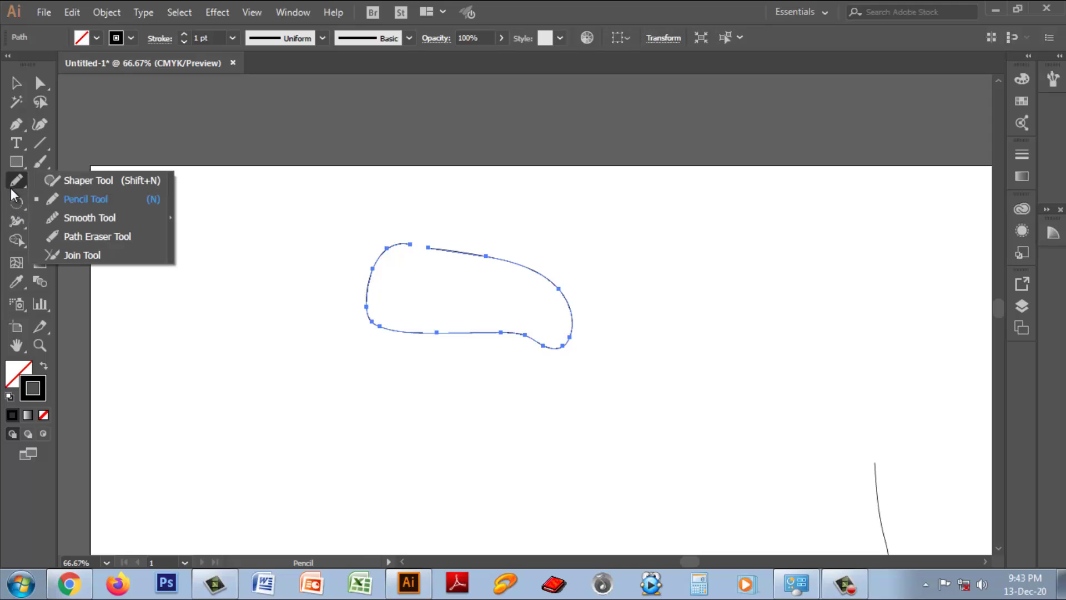
pyautogui.click(79, 235)
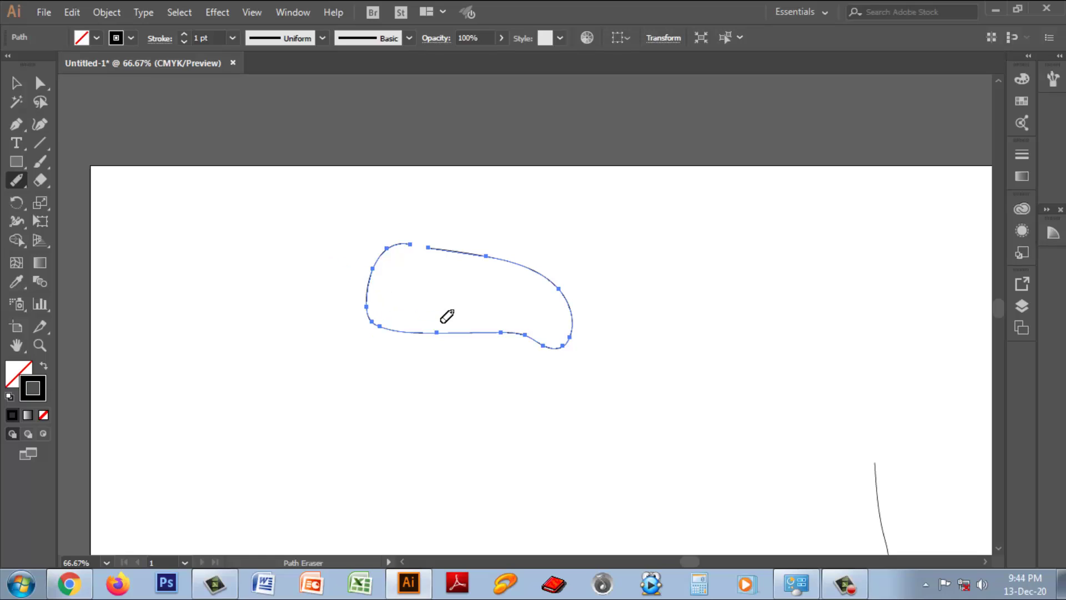
pyautogui.click(16, 84)
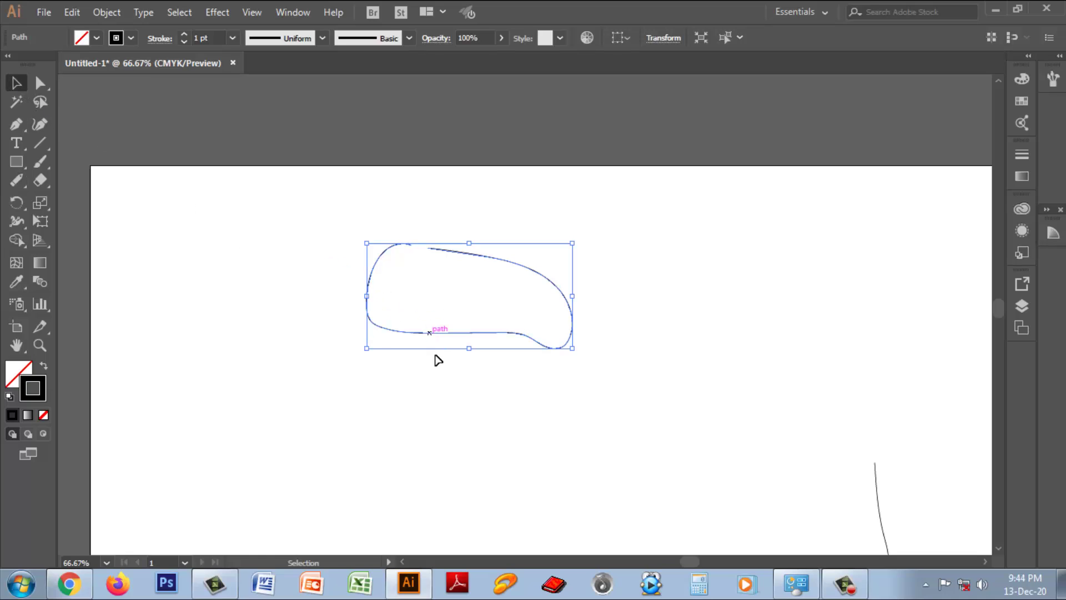
pyautogui.moveTo(438, 332); pyautogui.dragTo(456, 396)
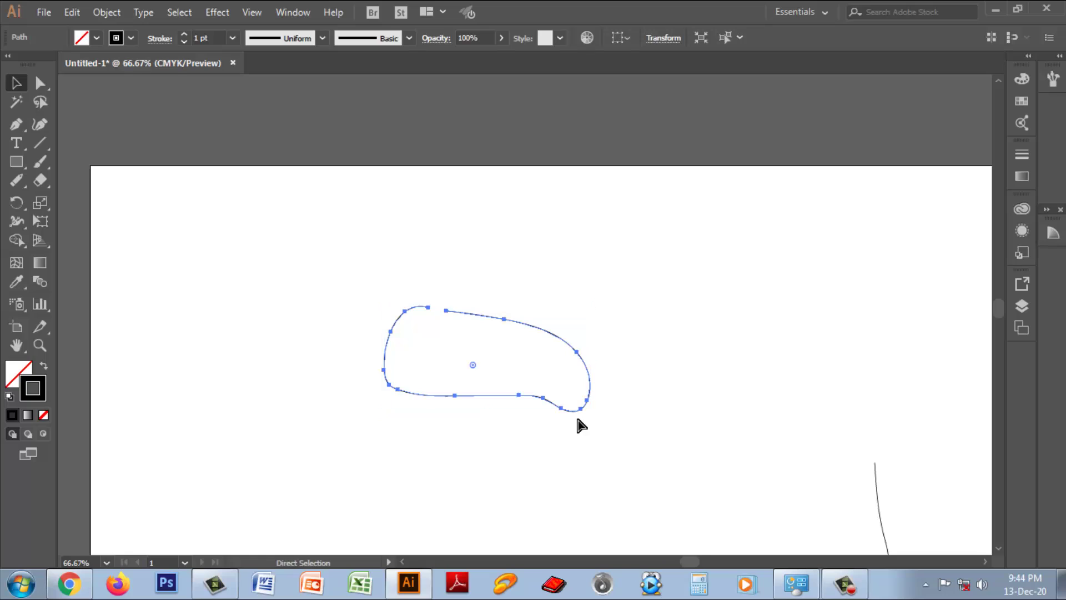
pyautogui.hotkey('ctrl', '1')
pyautogui.hotkey('ctrl', 'z')
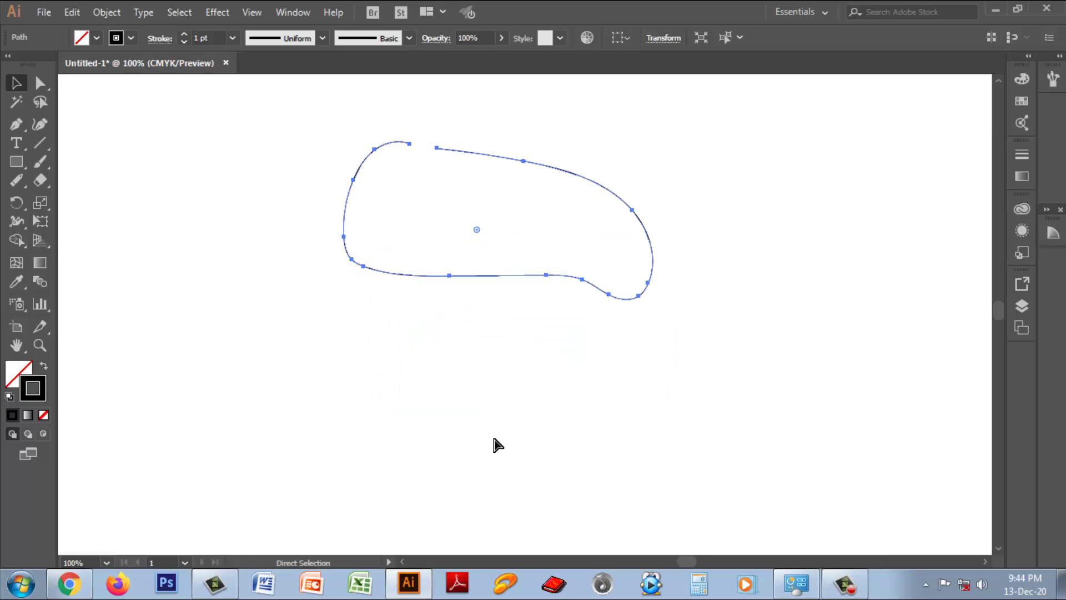
# Split the bean-like outline on its upper left side with the Path Eraser tool and select the cut-off segment.
pyautogui.hotkey('ctrl', '+')
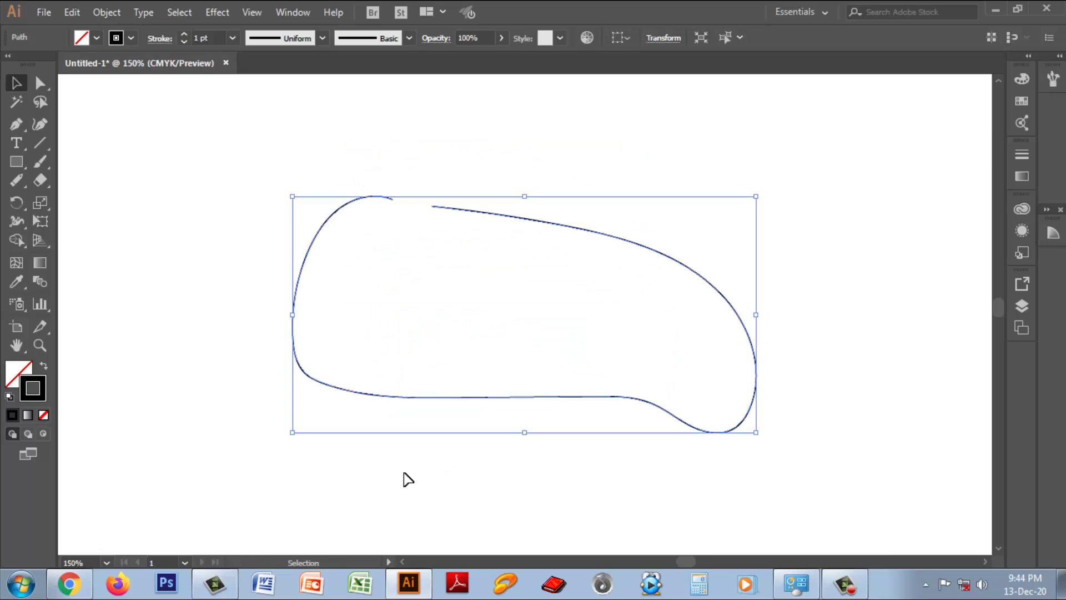
pyautogui.click(466, 503)
pyautogui.click(476, 396)
pyautogui.click(39, 84)
pyautogui.moveTo(22, 181)
pyautogui.mouseDown()
pyautogui.moveTo(79, 217)
pyautogui.moveTo(84, 235)
pyautogui.mouseUp()
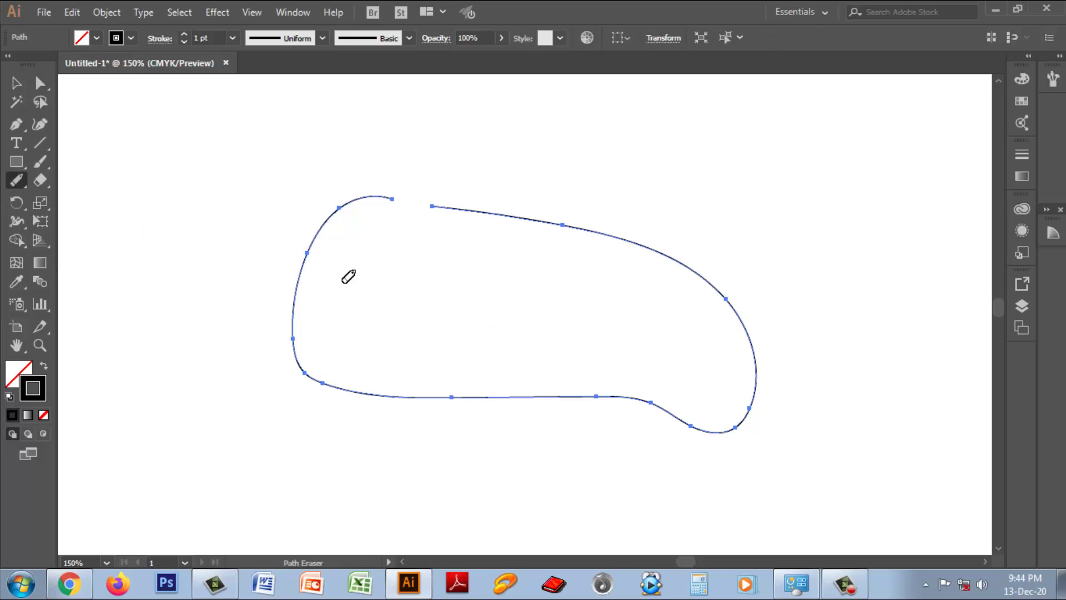
pyautogui.click(307, 255)
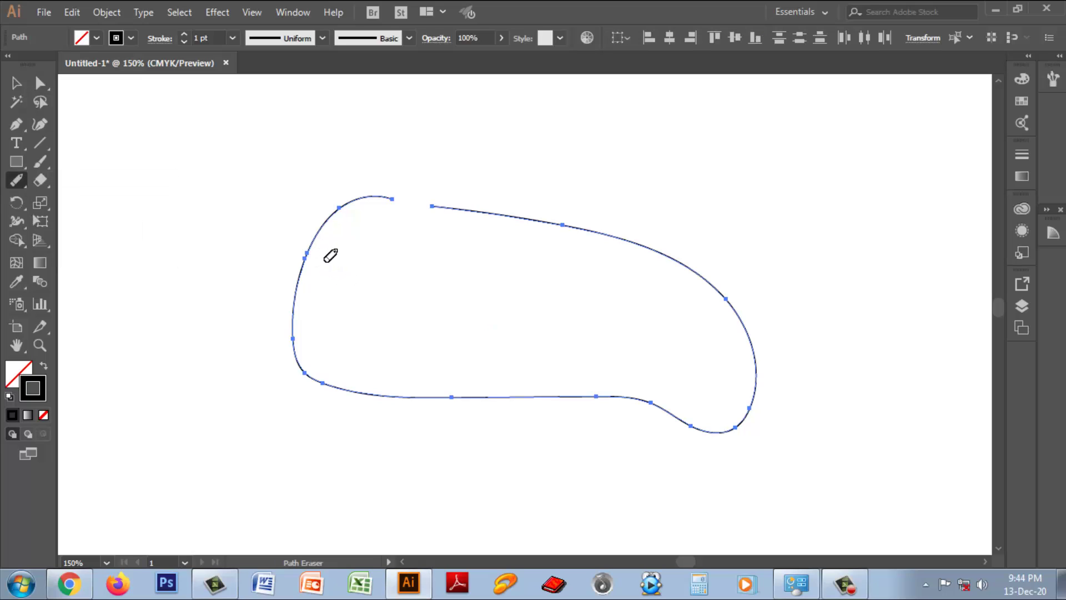
pyautogui.click(345, 203)
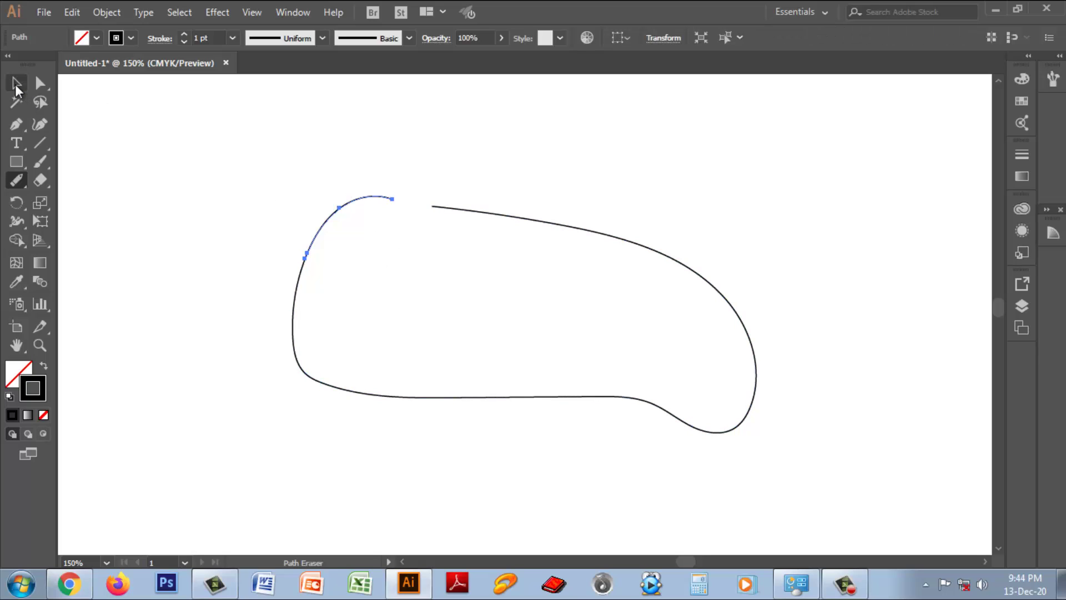
# Move the cut-off segment away from the outline and back beside it, and delete all pieces of the shape.
pyautogui.click(16, 83)
pyautogui.moveTo(327, 218); pyautogui.dragTo(289, 185)
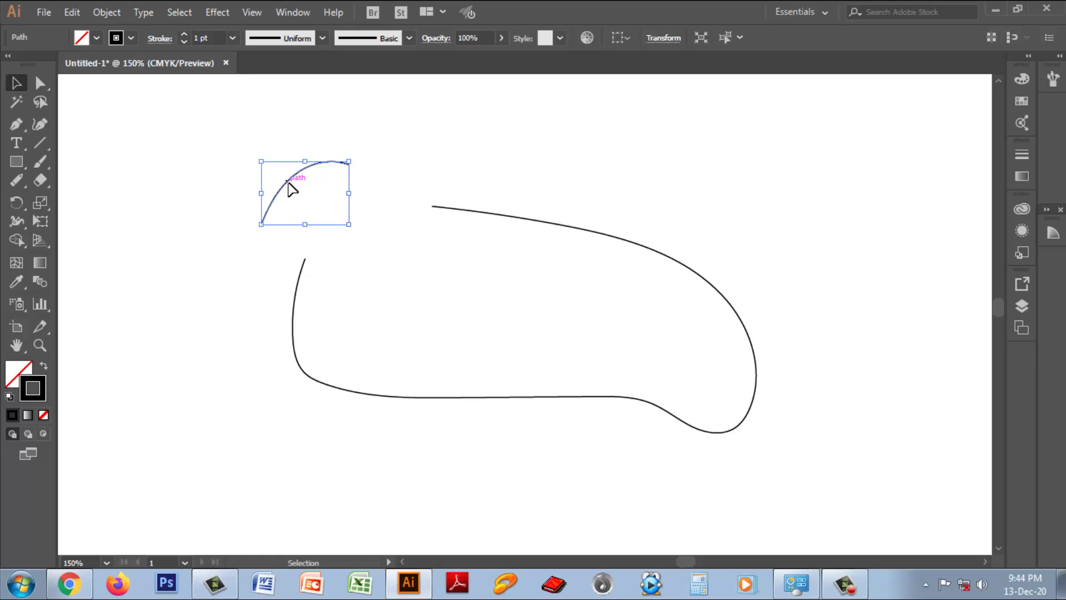
pyautogui.moveTo(291, 187); pyautogui.dragTo(336, 209)
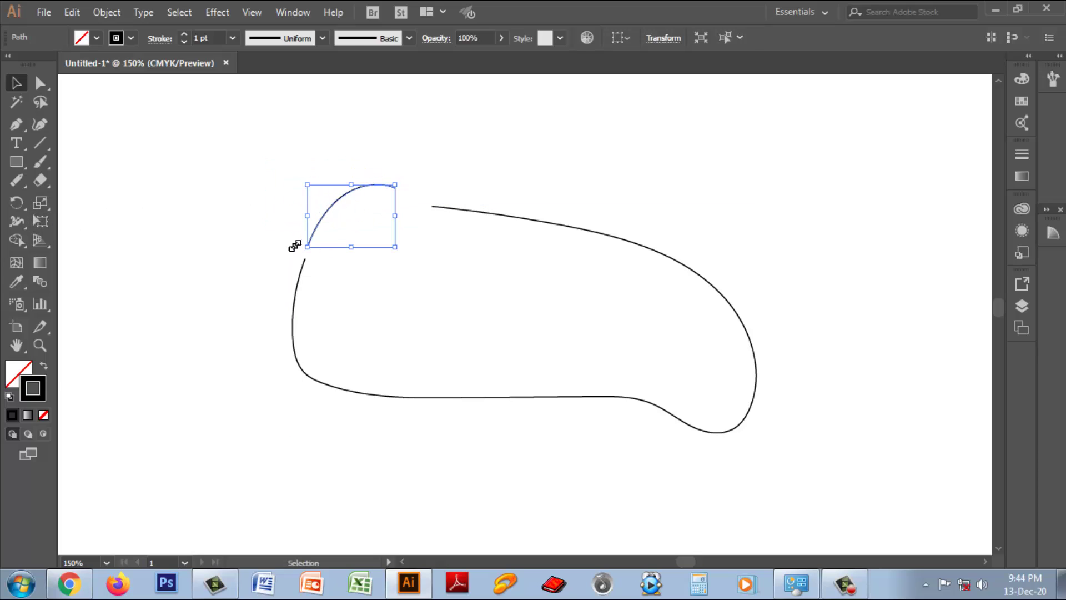
pyautogui.moveTo(226, 143); pyautogui.dragTo(722, 436)
pyautogui.press('Delete')
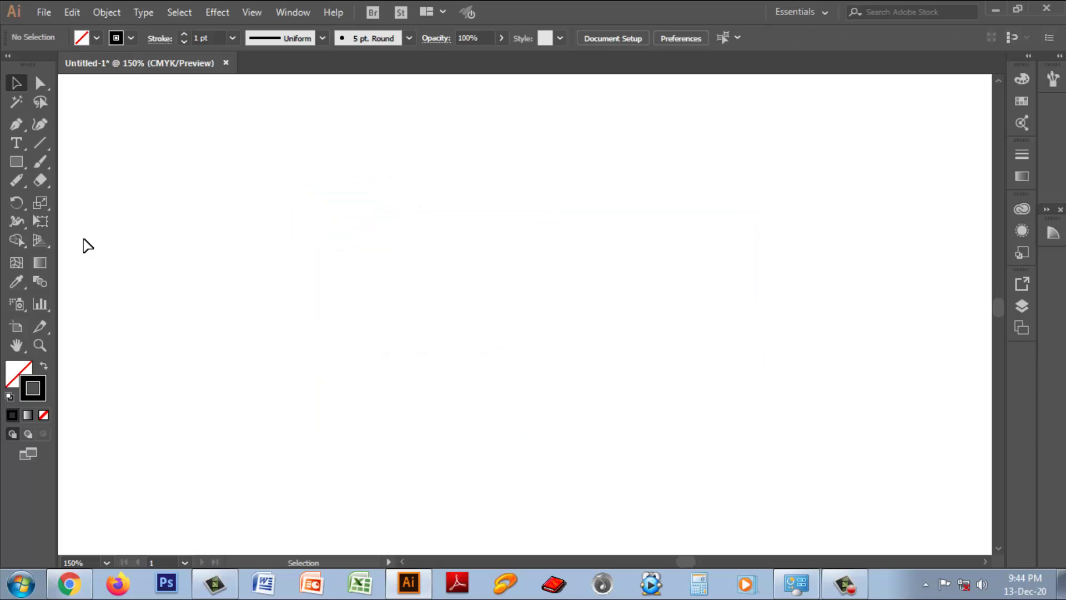
# Draw a heart shape in two pencil strokes that meet at the bottom tip and cross at the top notch.
pyautogui.click(18, 182)
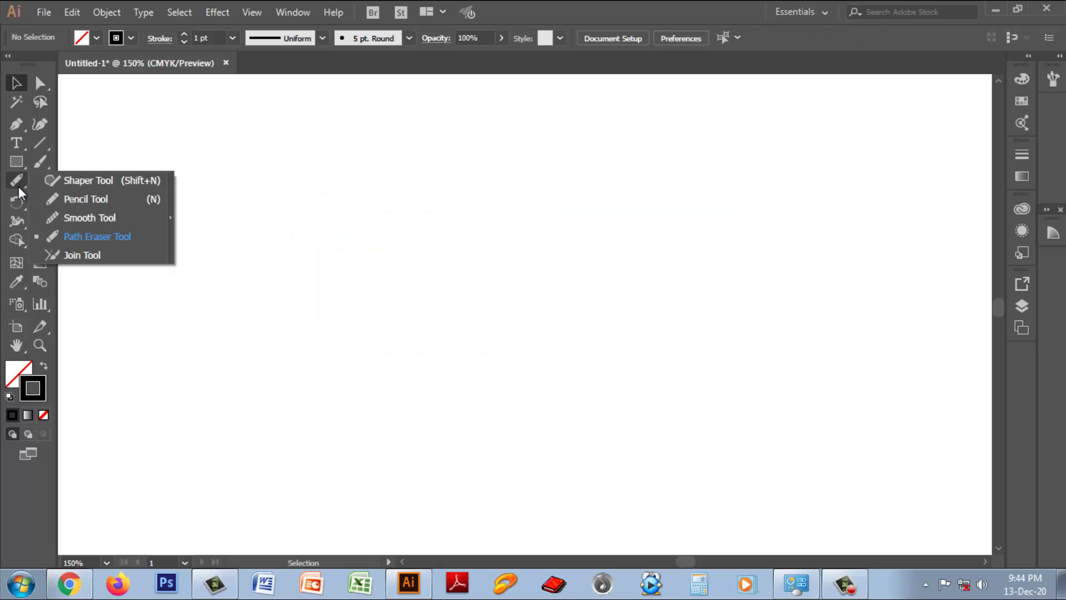
pyautogui.click(82, 257)
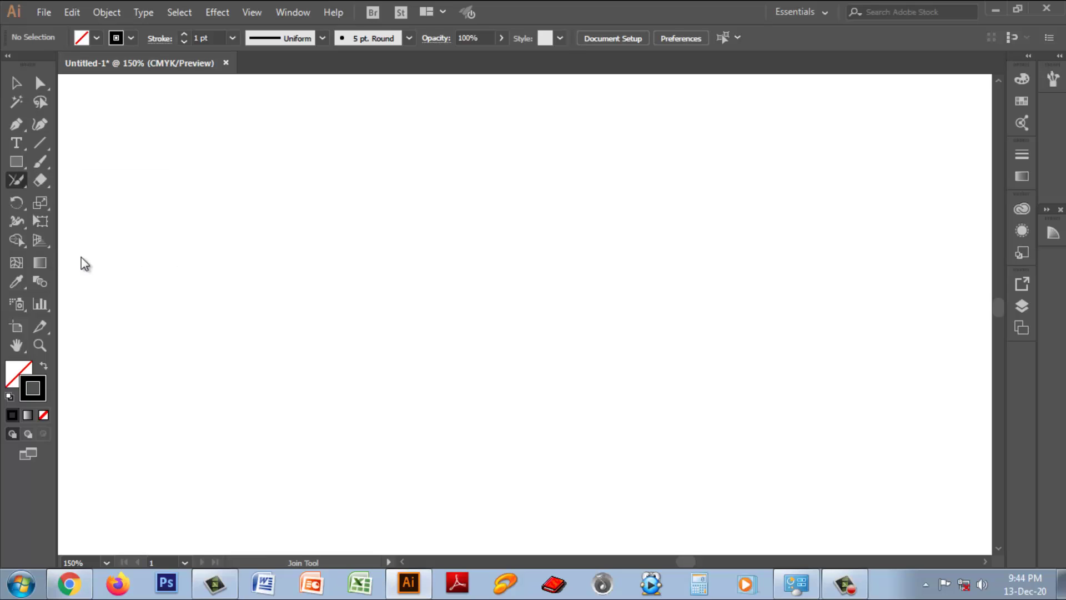
pyautogui.click(17, 181)
pyautogui.click(89, 201)
pyautogui.moveTo(464, 223)
pyautogui.mouseDown()
pyautogui.moveTo(385, 346)
pyautogui.moveTo(513, 401)
pyautogui.moveTo(544, 444)
pyautogui.mouseUp()
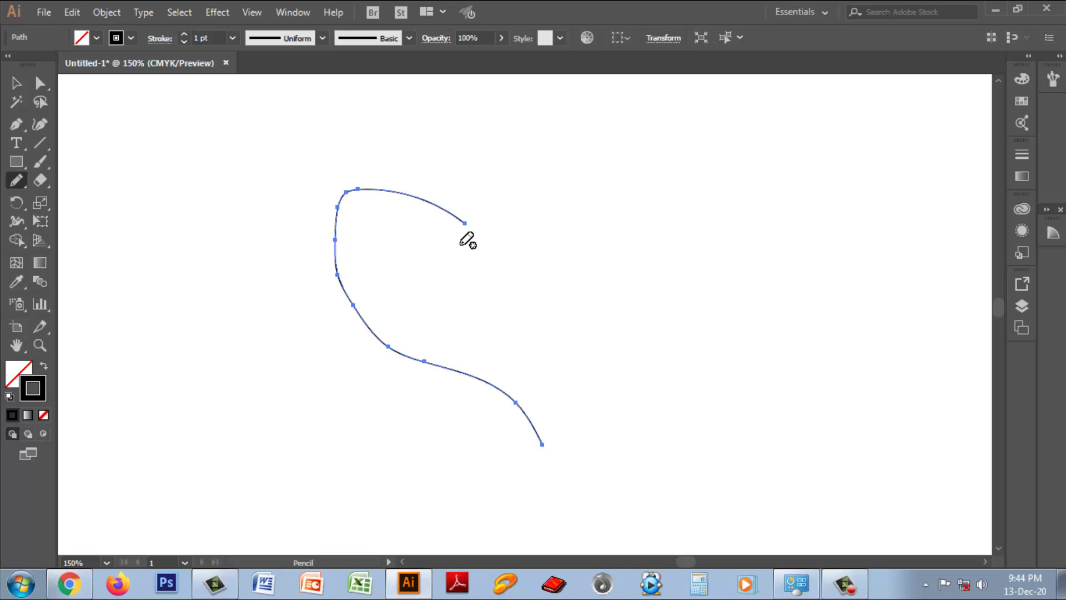
pyautogui.moveTo(460, 244)
pyautogui.mouseDown()
pyautogui.moveTo(520, 188)
pyautogui.moveTo(570, 332)
pyautogui.moveTo(542, 444)
pyautogui.mouseUp()
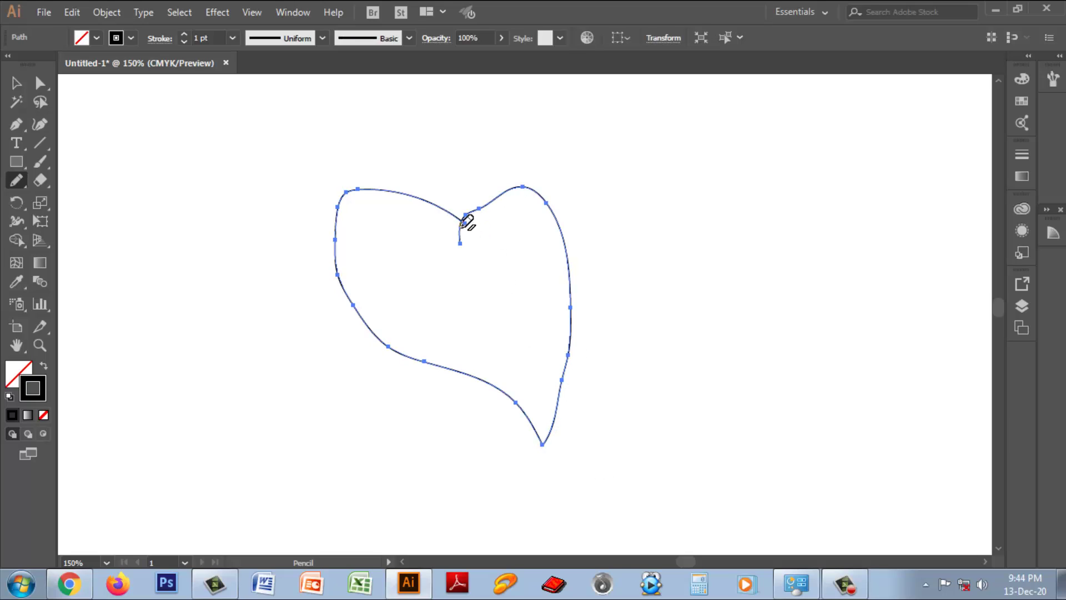
# Join the heart's crossing ends at the top notch with the Join tool, trimming the overhanging piece.
pyautogui.click(16, 180)
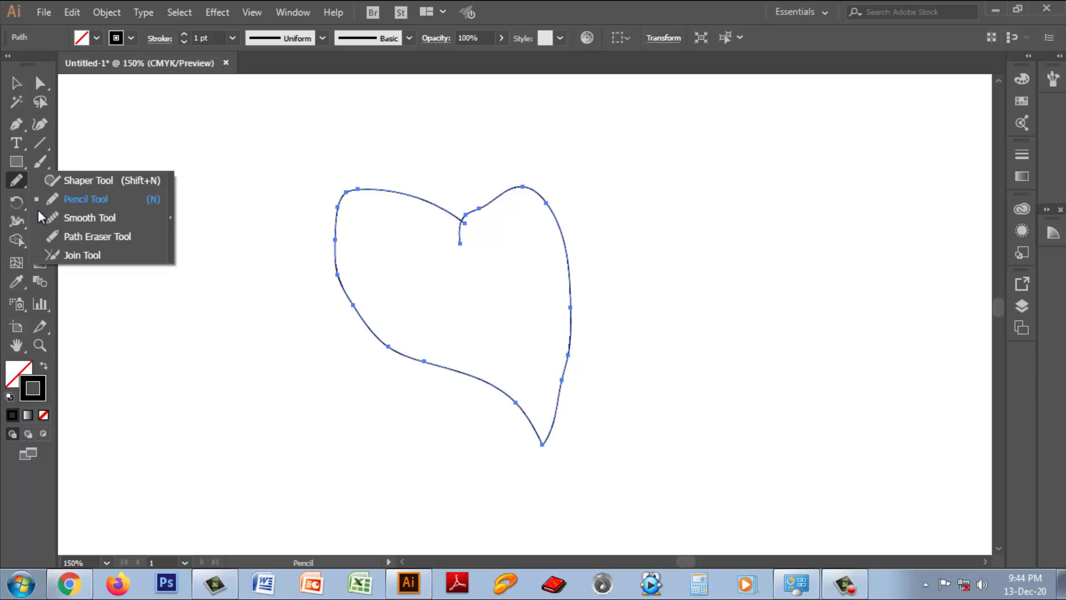
pyautogui.click(78, 258)
pyautogui.moveTo(495, 226)
pyautogui.mouseDown()
pyautogui.moveTo(460, 217)
pyautogui.moveTo(437, 227)
pyautogui.moveTo(481, 256)
pyautogui.moveTo(509, 229)
pyautogui.mouseUp()
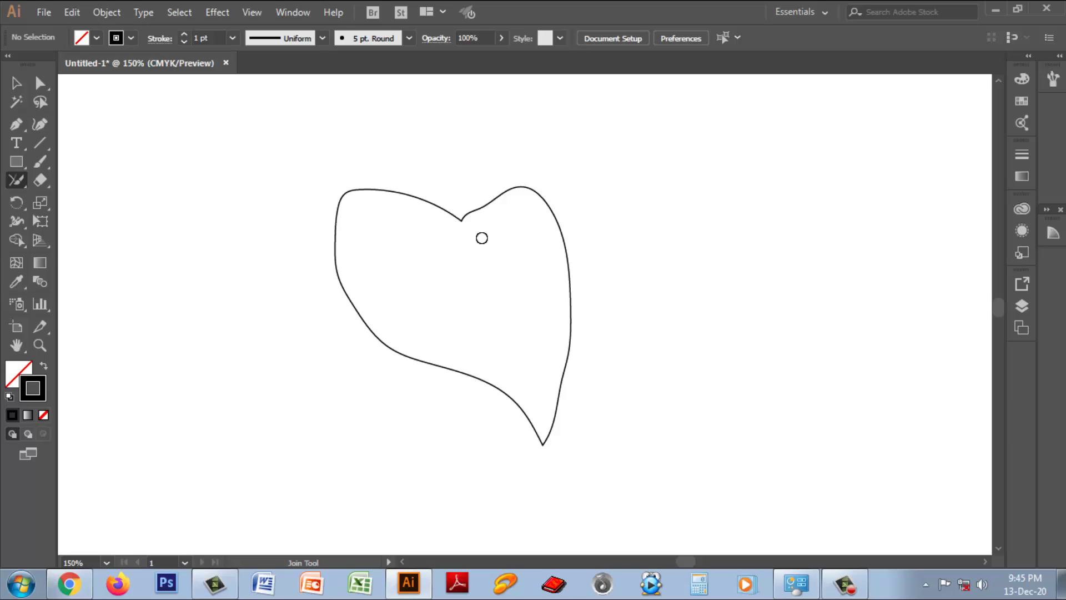
pyautogui.click(828, 582)
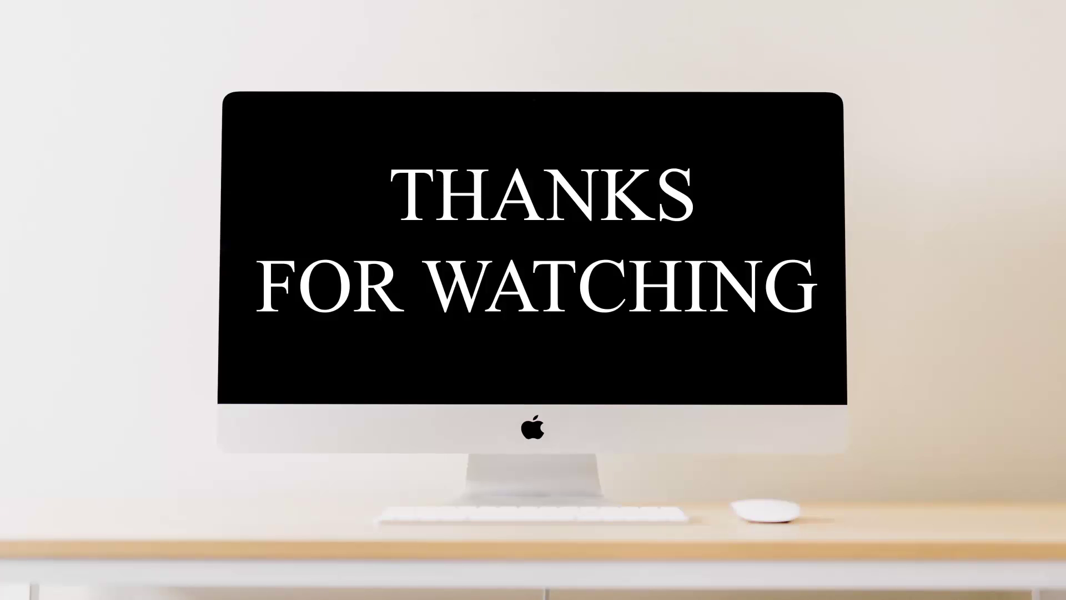